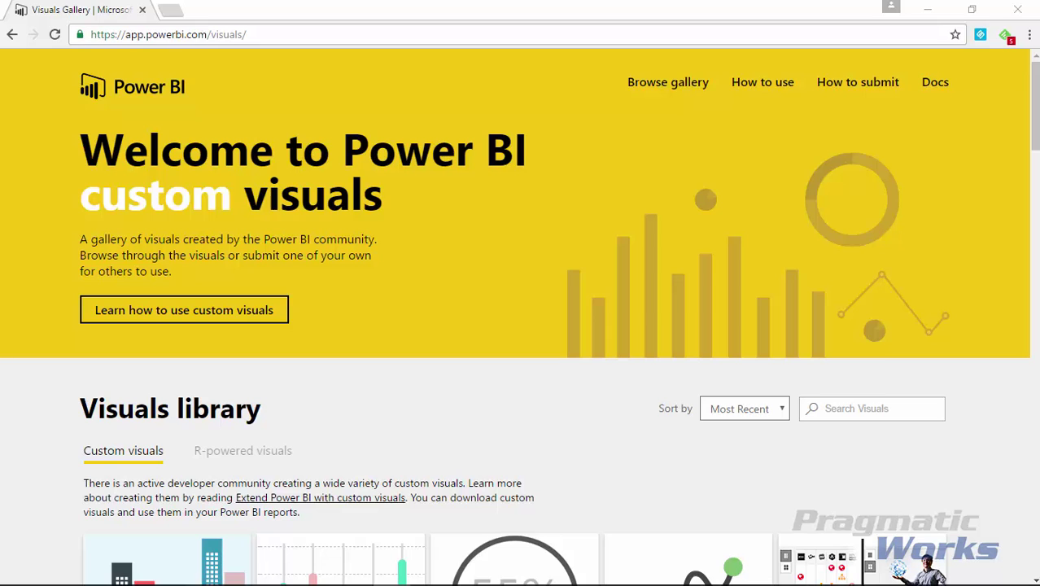
- Scroll the Visuals library and open the Percentile Chart (version 0.1.1) detail page
scroll(599, 251, "down", 7)
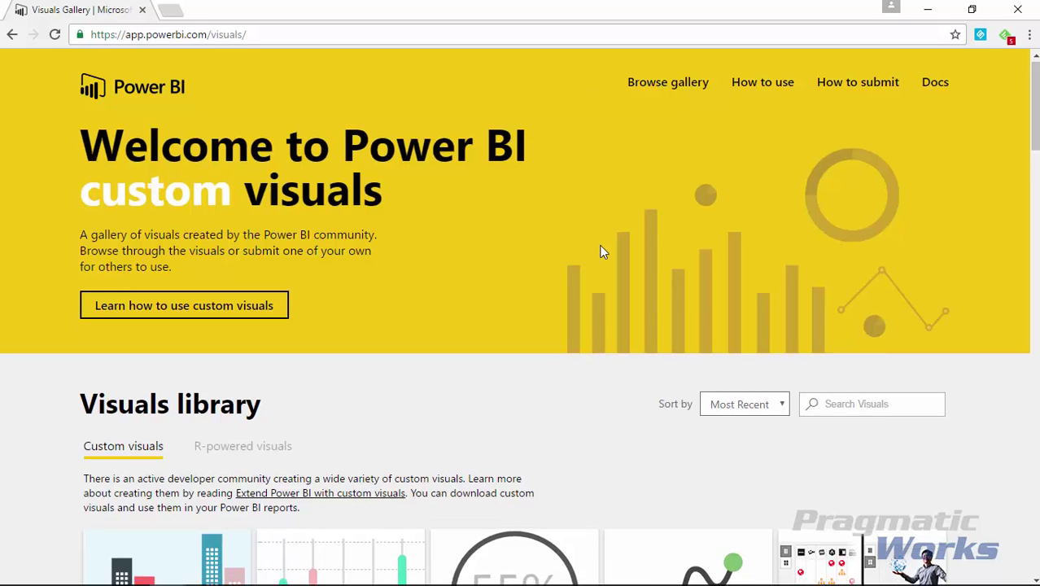
scroll(598, 251, "down", 9)
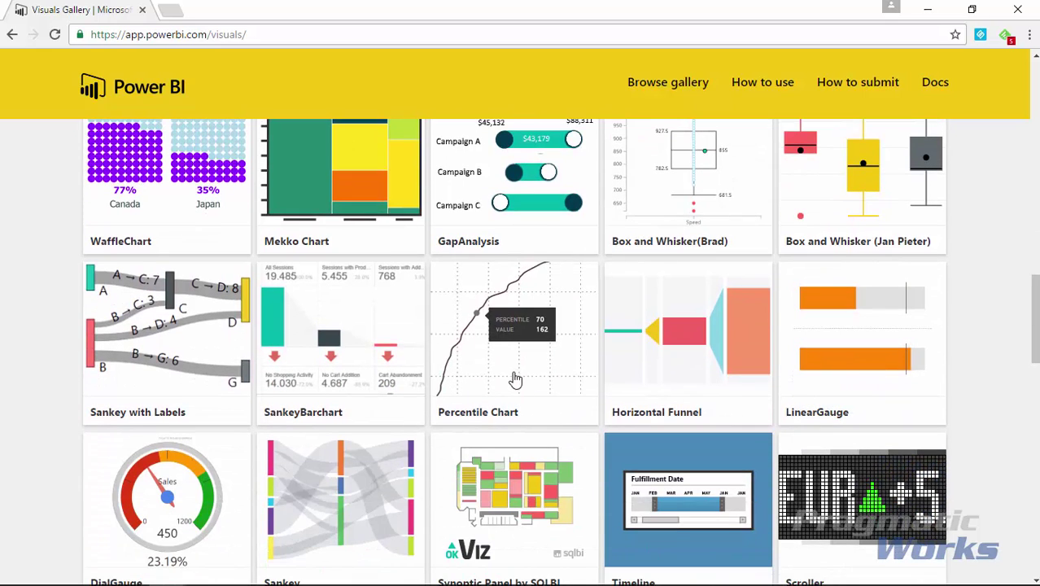
left_click(560, 367)
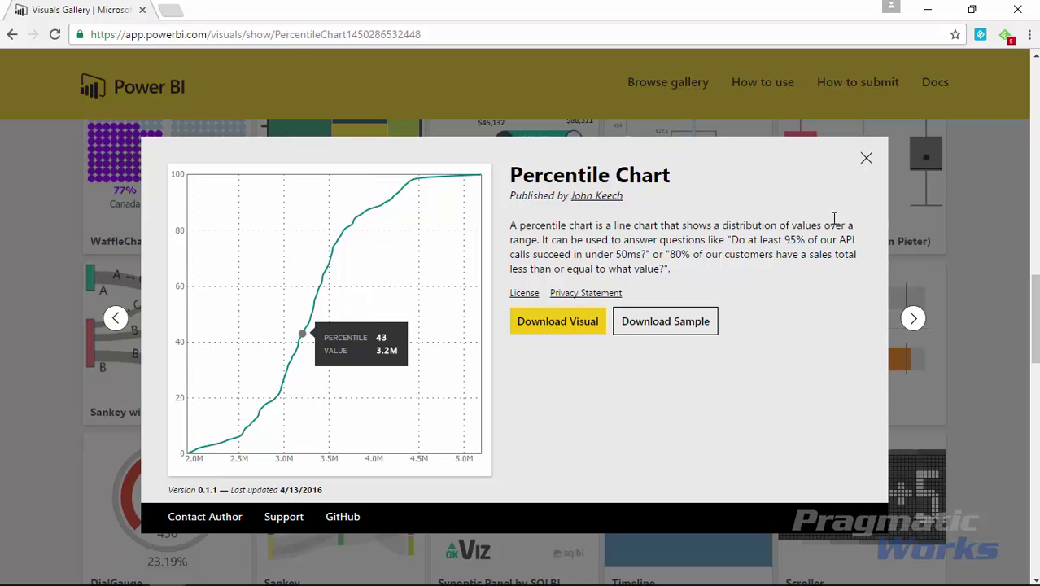
- Close the Percentile Chart details to return to the blank Power BI Desktop report
left_click(864, 158)
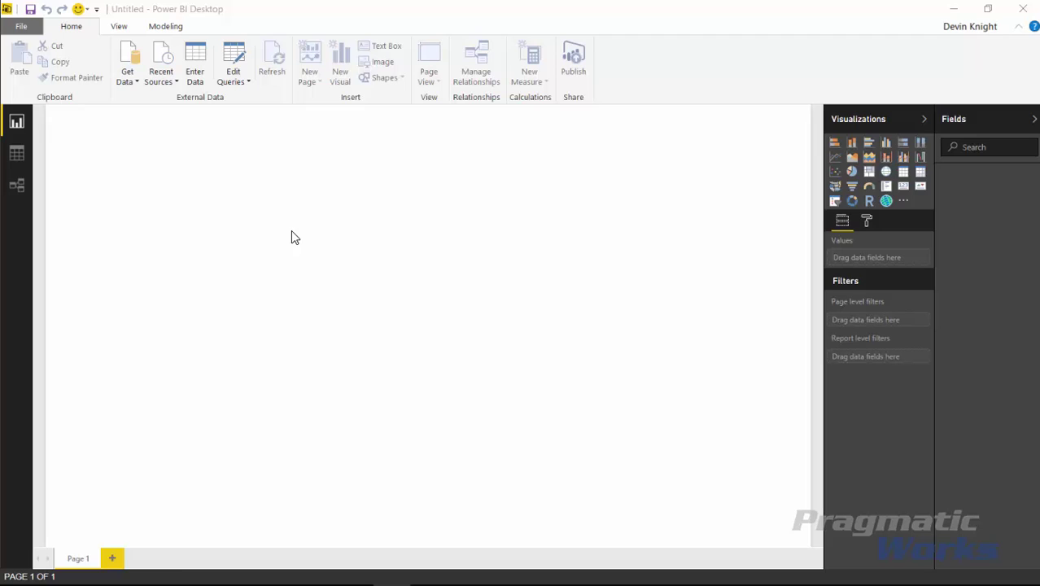
- Import the Childrens Height table from the Boy Height.xlsx Excel workbook
left_click(135, 84)
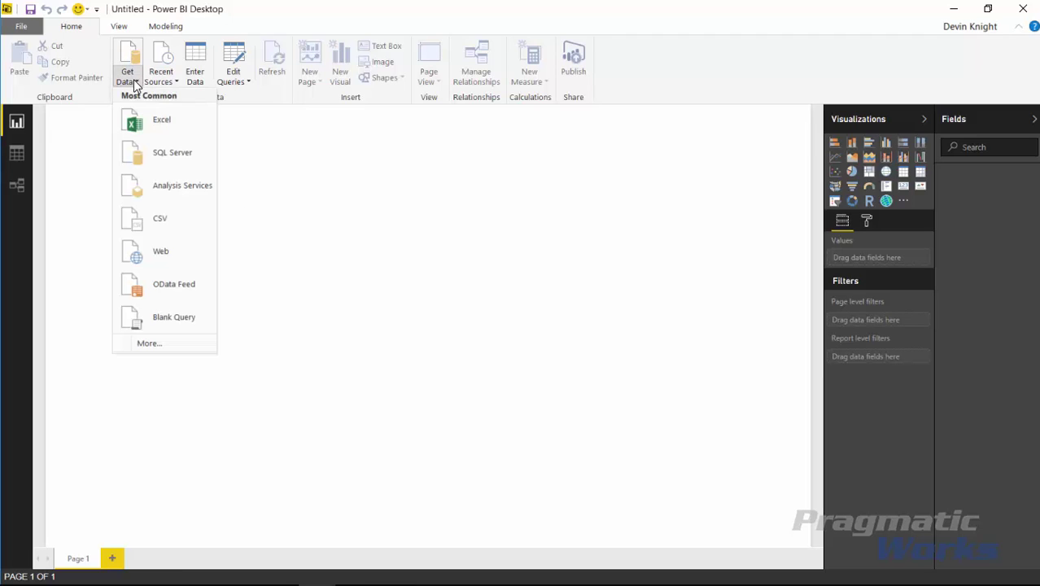
left_click(173, 121)
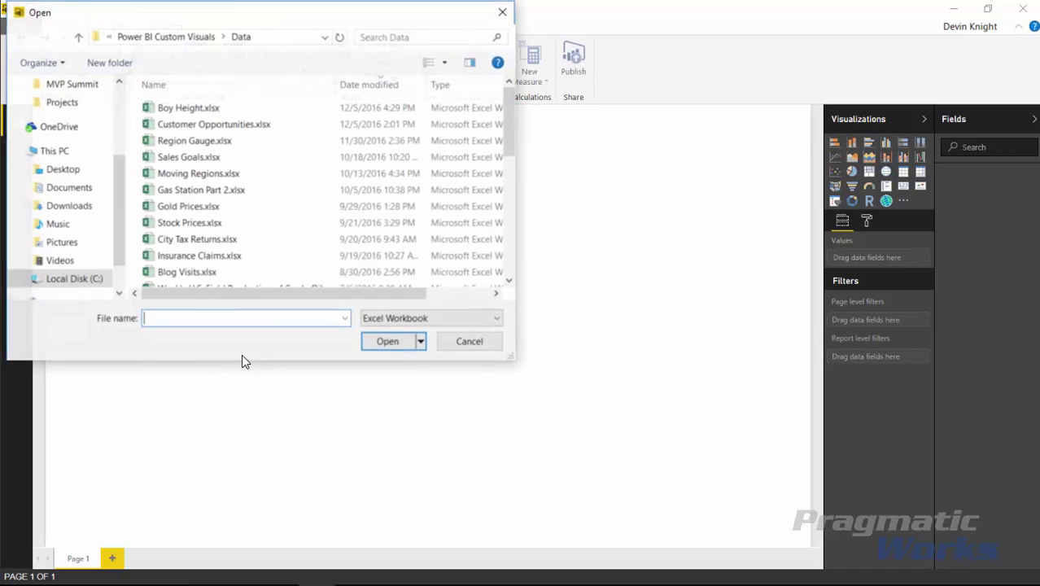
left_click(174, 109)
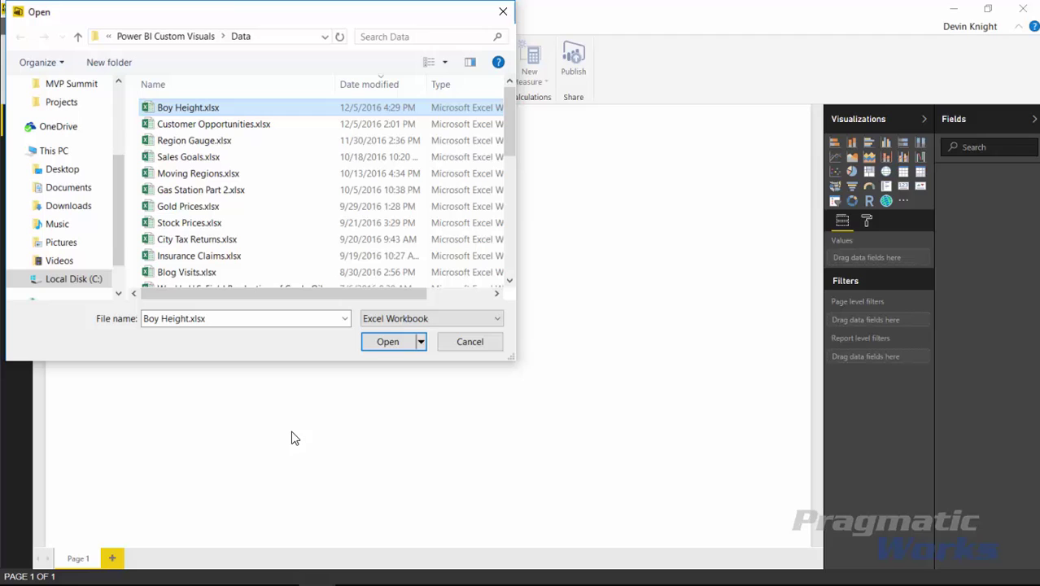
left_click(385, 348)
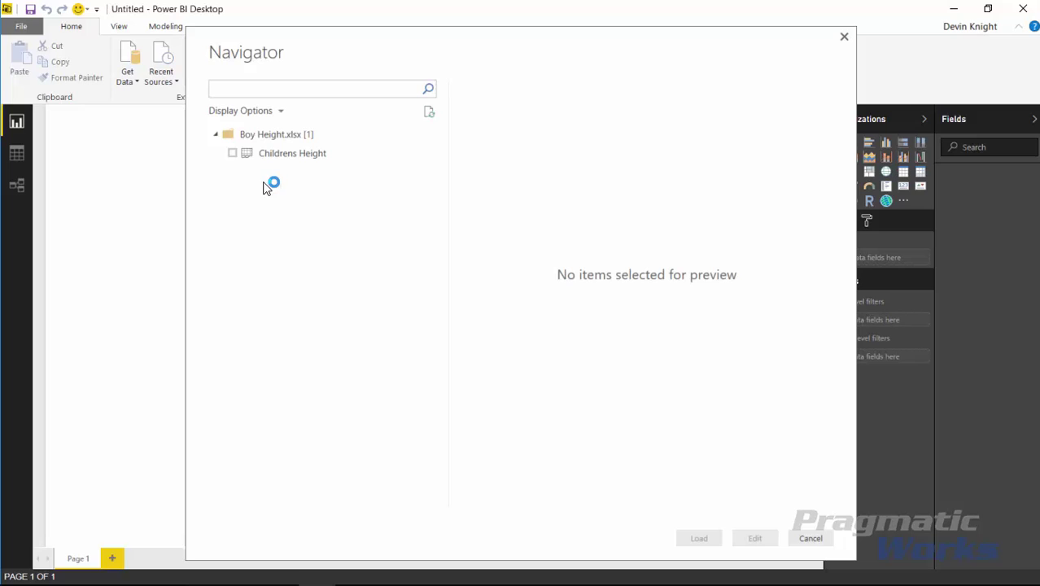
left_click(233, 153)
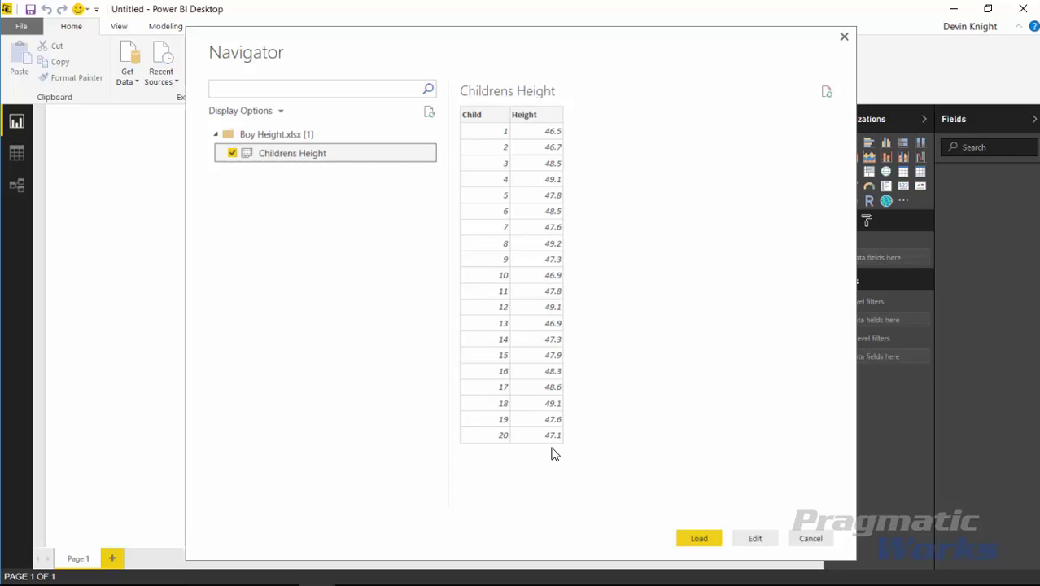
left_click(714, 540)
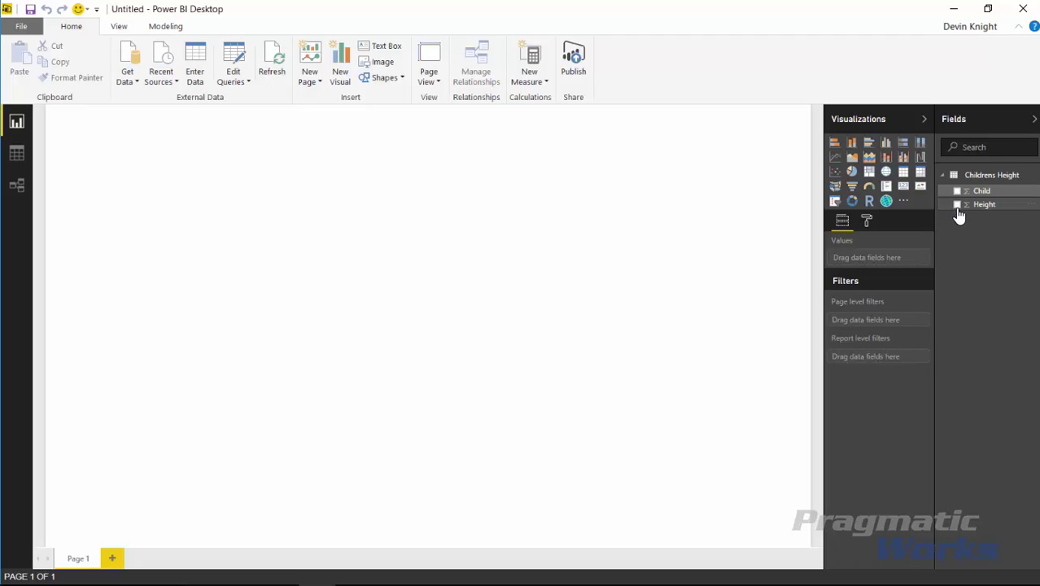
- Drag Height onto the canvas to create a column chart of total Height
left_click_drag(958, 205, 848, 261)
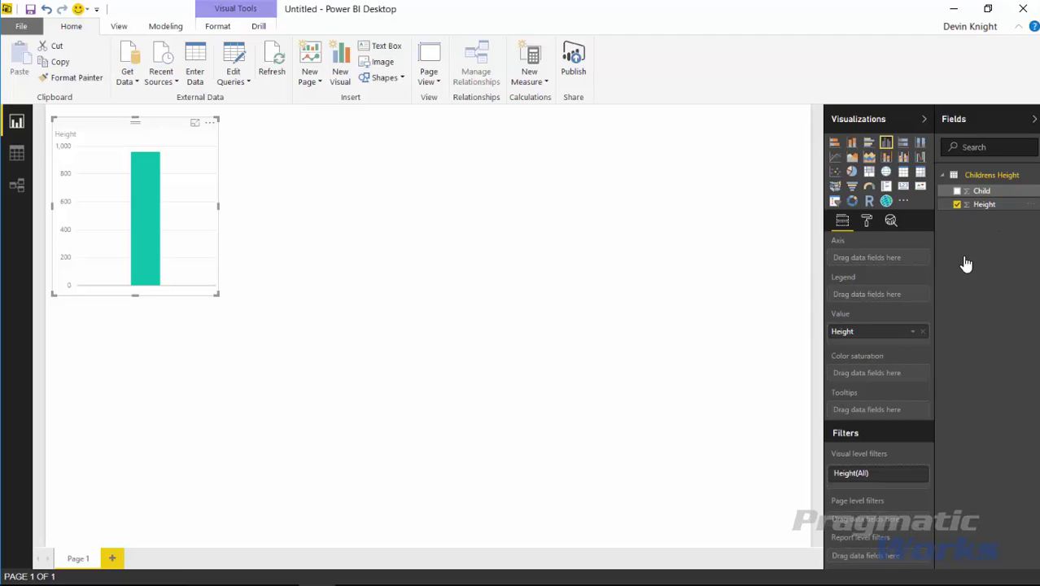
- Group the Height field into bins of size 0.5, creating Height (bins)
right_click(981, 206)
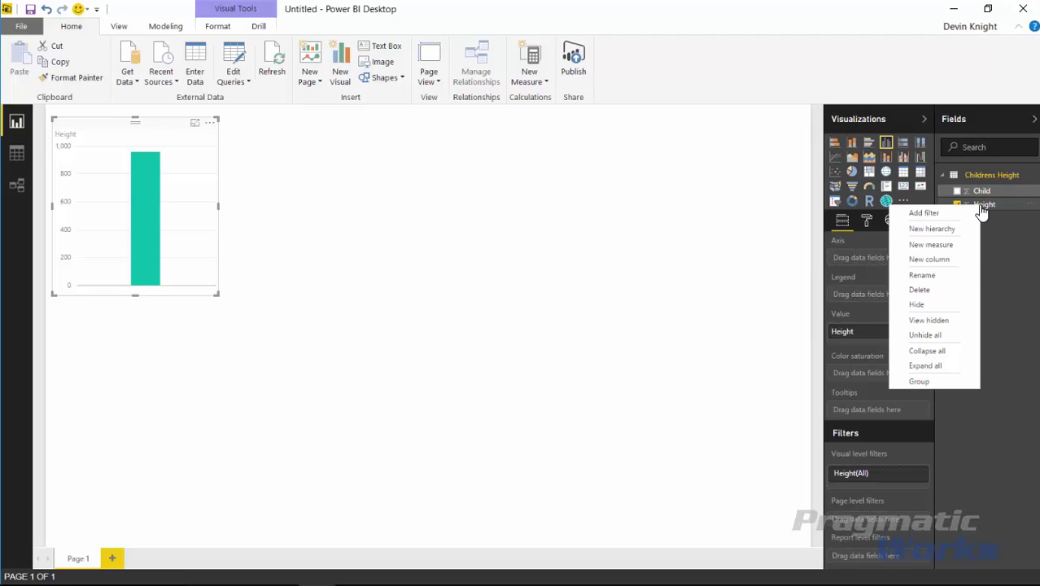
left_click(940, 386)
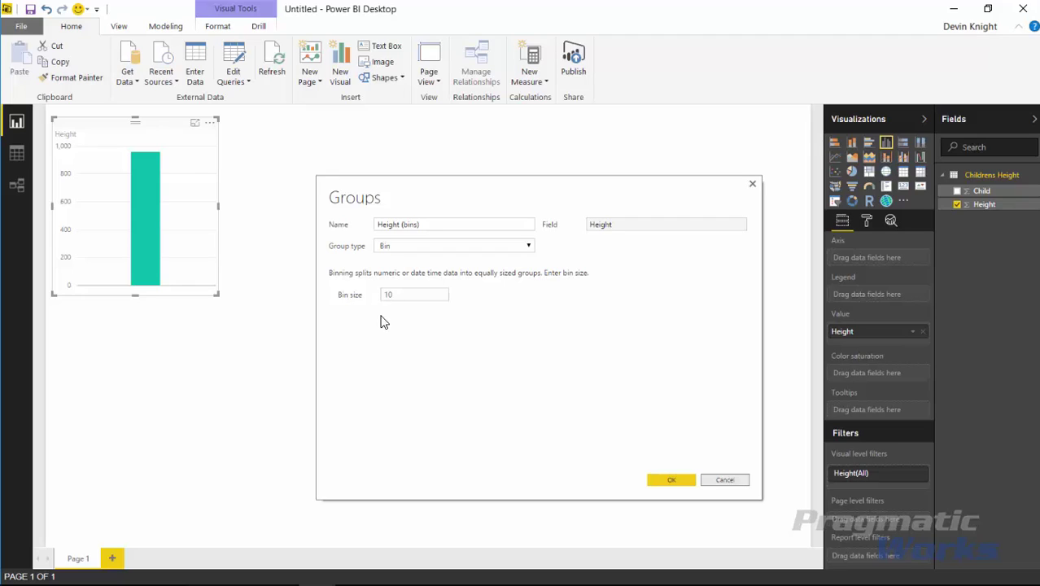
double_click(399, 294)
key("BackSpace")
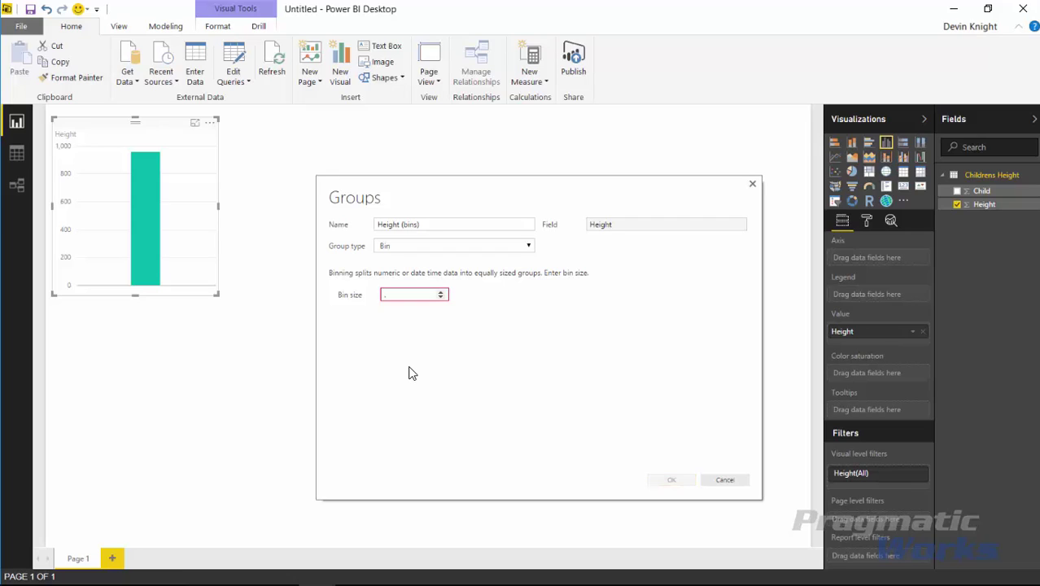
type("5")
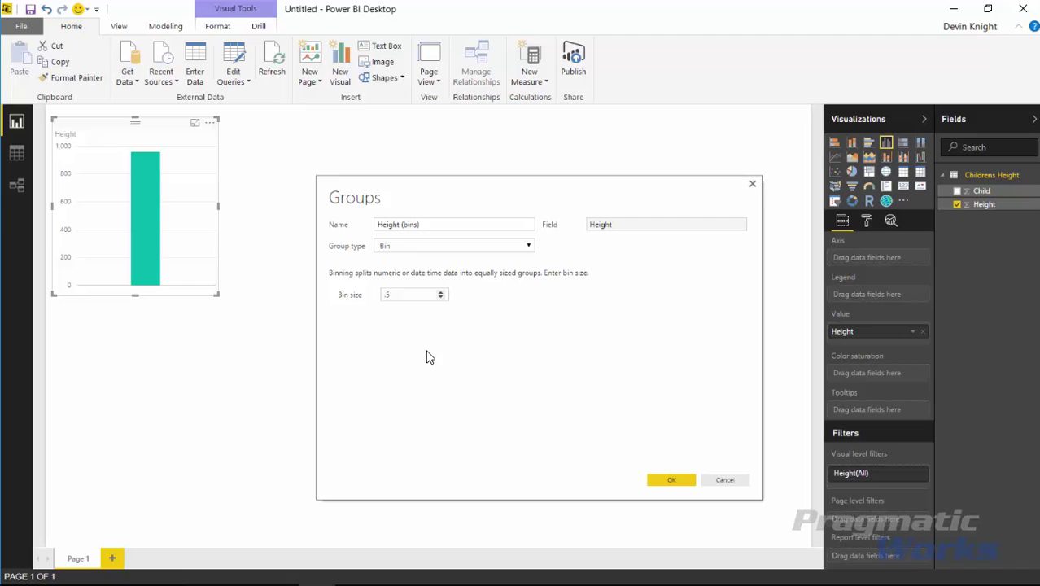
left_click(670, 479)
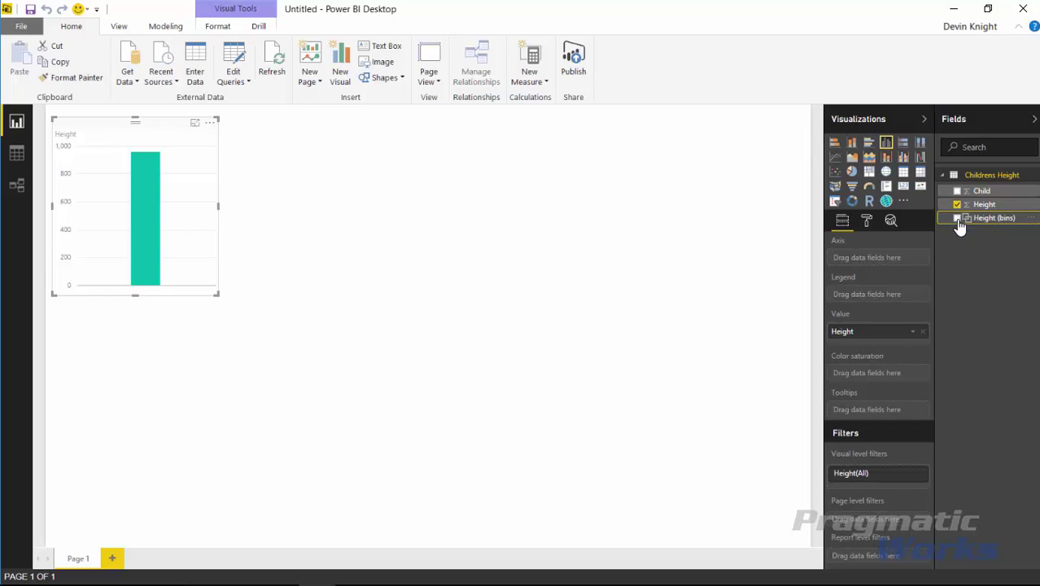
- Put Height (bins) on the chart axis, then enlarge the chart and move it to the top right
left_click(957, 218)
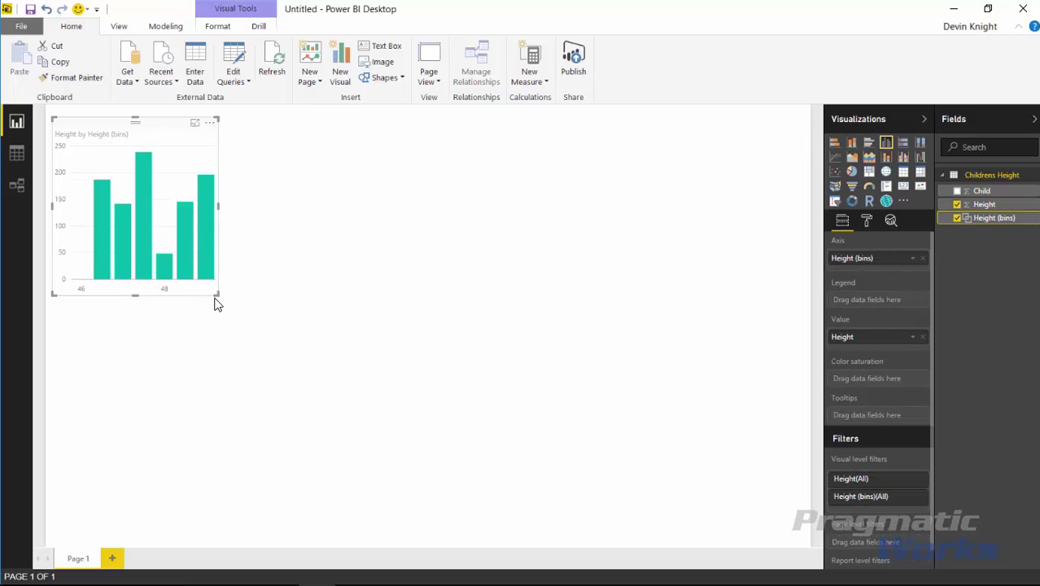
left_click_drag(217, 295, 395, 317)
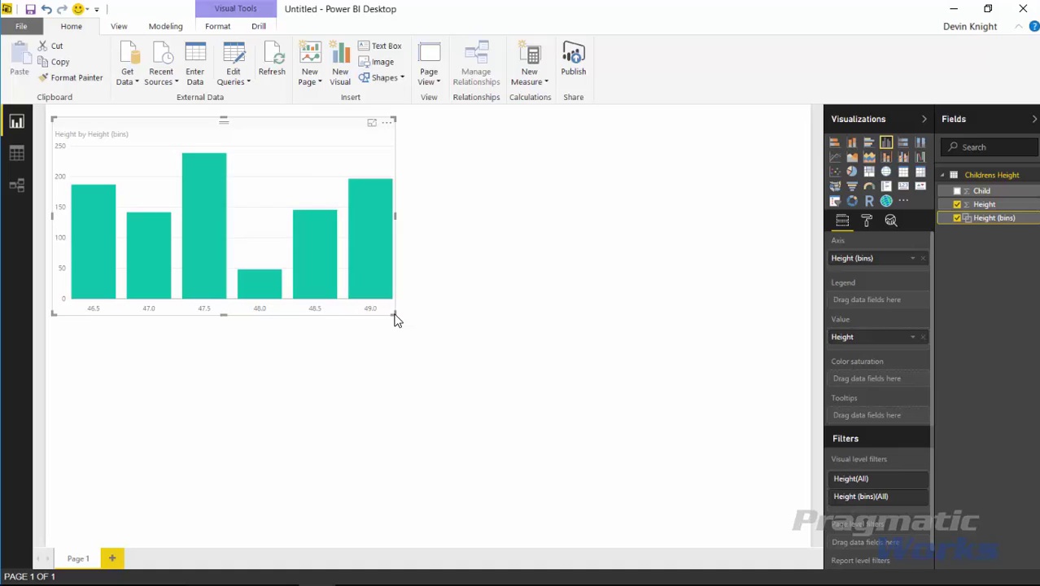
left_click_drag(307, 126, 710, 114)
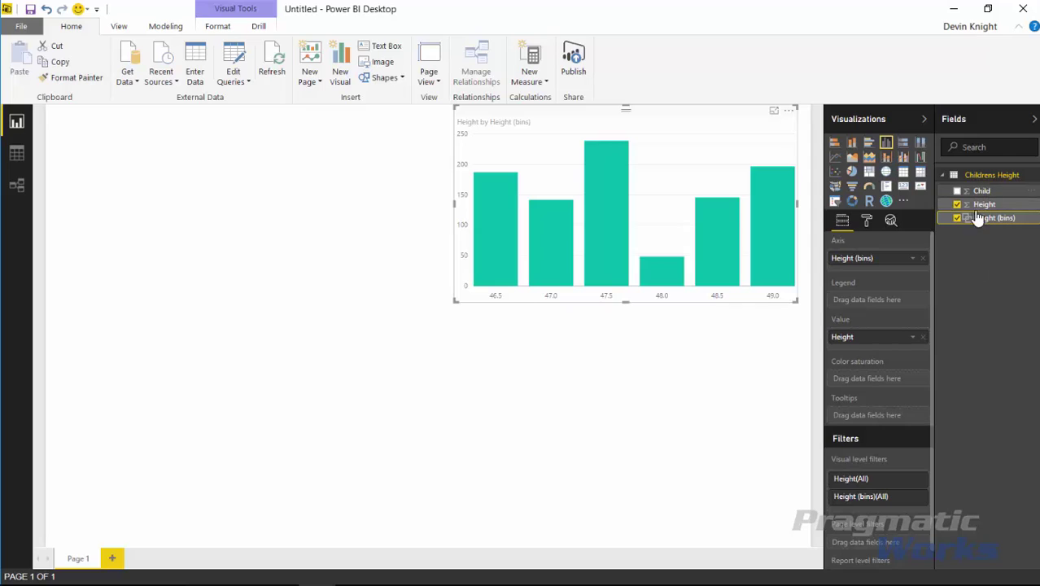
- Replace Height with Child in the chart values and check how Child is aggregated
left_click_drag(981, 190, 883, 342)
left_click(922, 337)
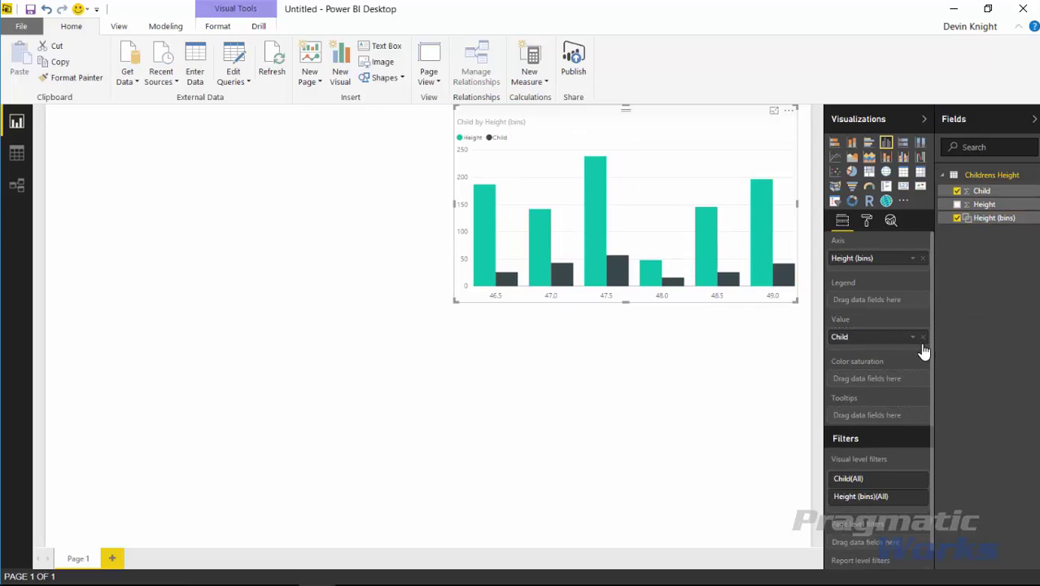
left_click(912, 337)
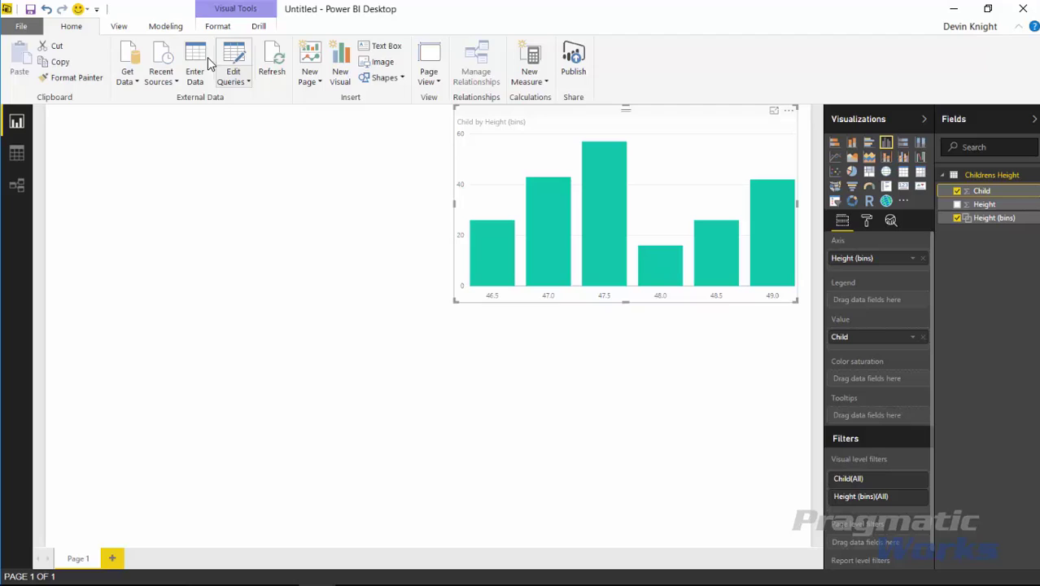
- Set Child's default summarization to Do Not Summarize on the Modeling tab
left_click(165, 26)
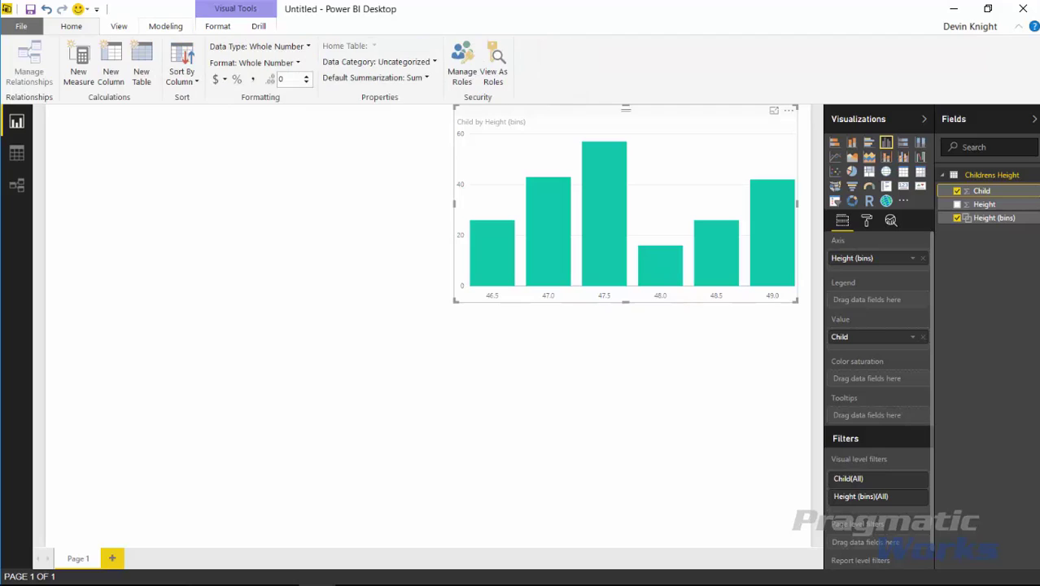
left_click(422, 83)
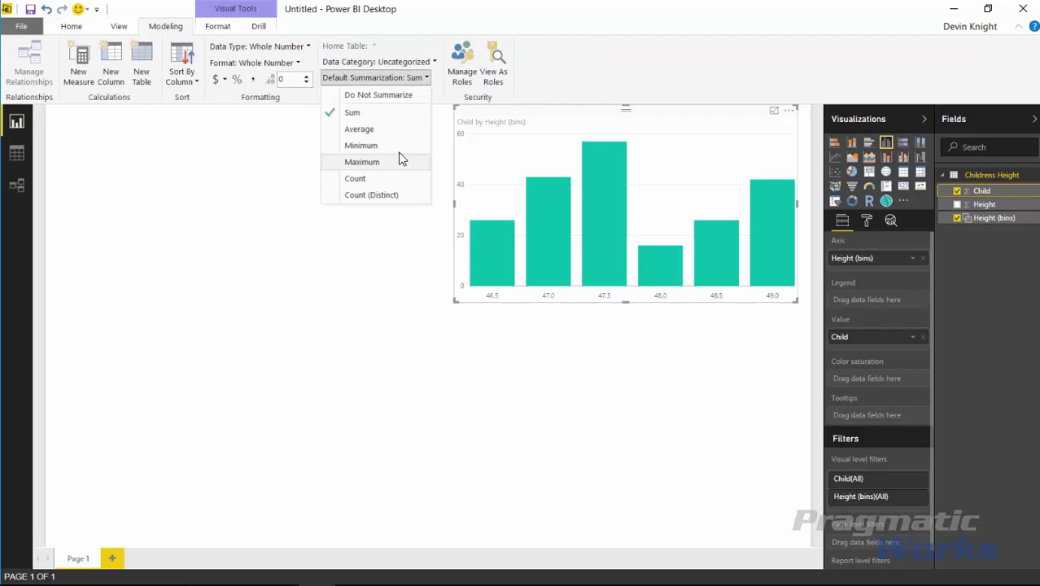
left_click(378, 94)
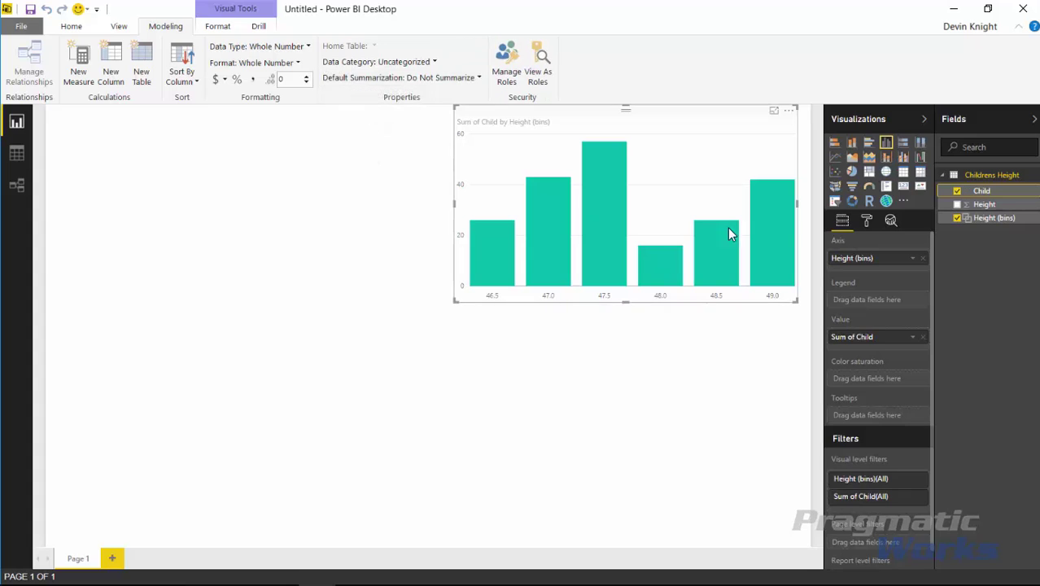
left_click(912, 337)
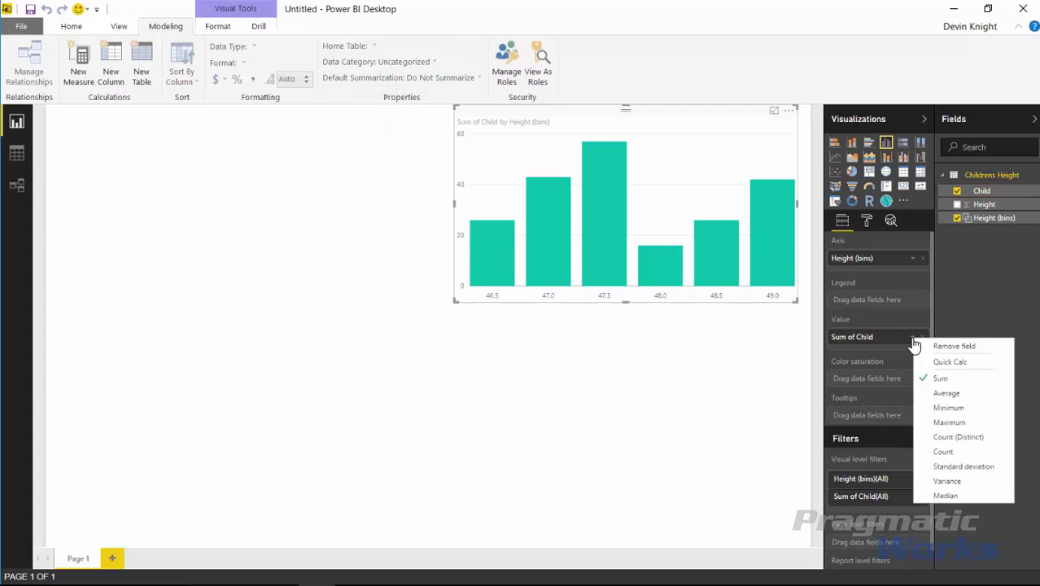
- Chart Count of Child per Height (bins) and check the counts, peaking at 5 for 47.5
left_click(923, 337)
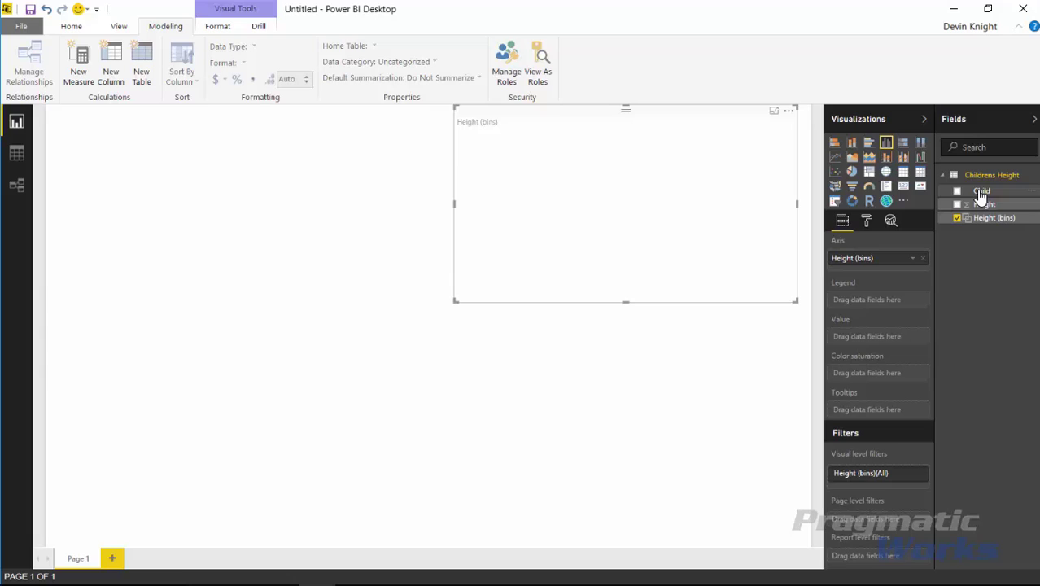
left_click(956, 191)
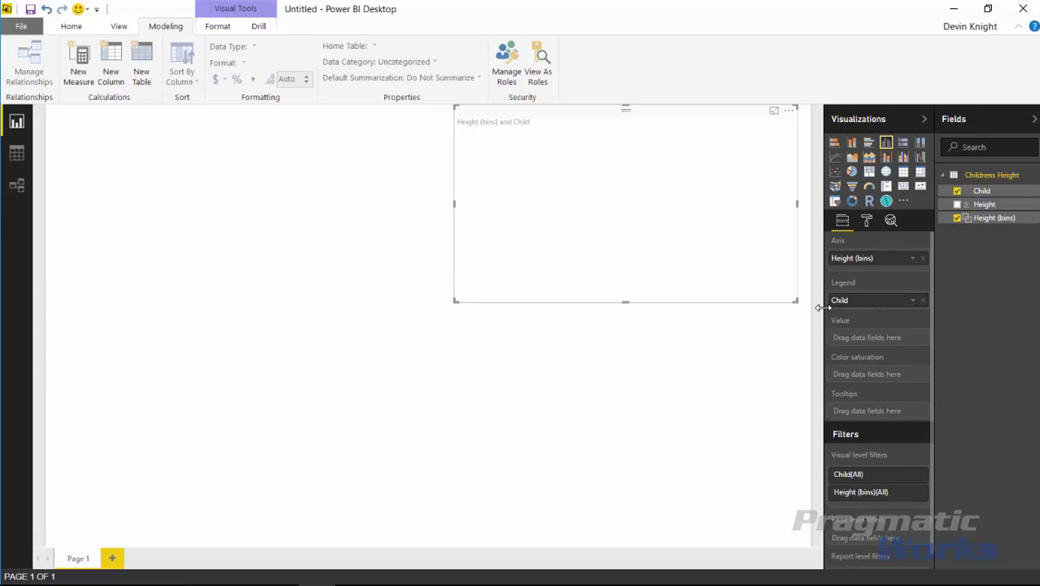
left_click_drag(857, 311, 862, 340)
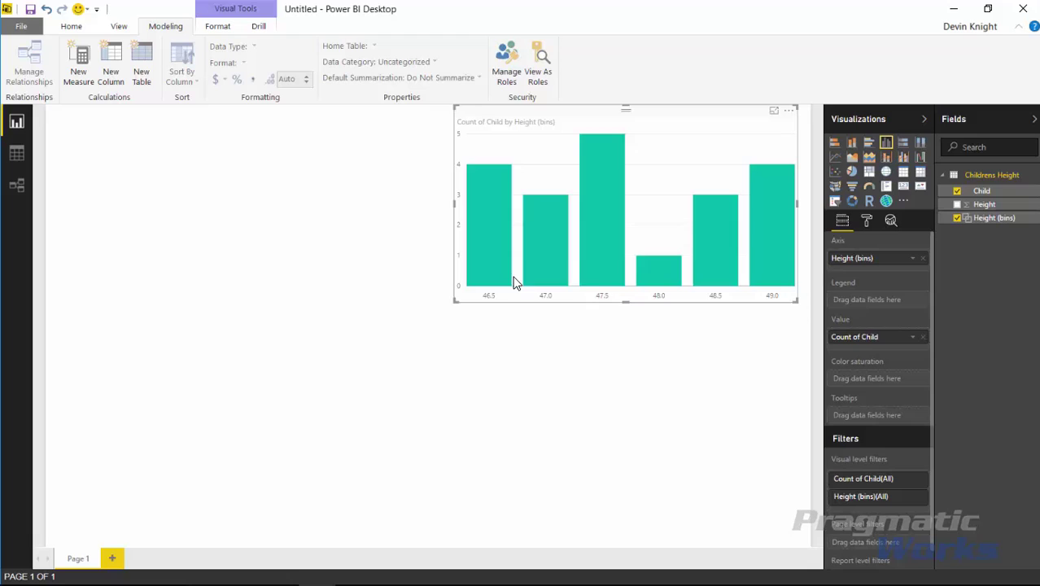
mouse_move(497, 258)
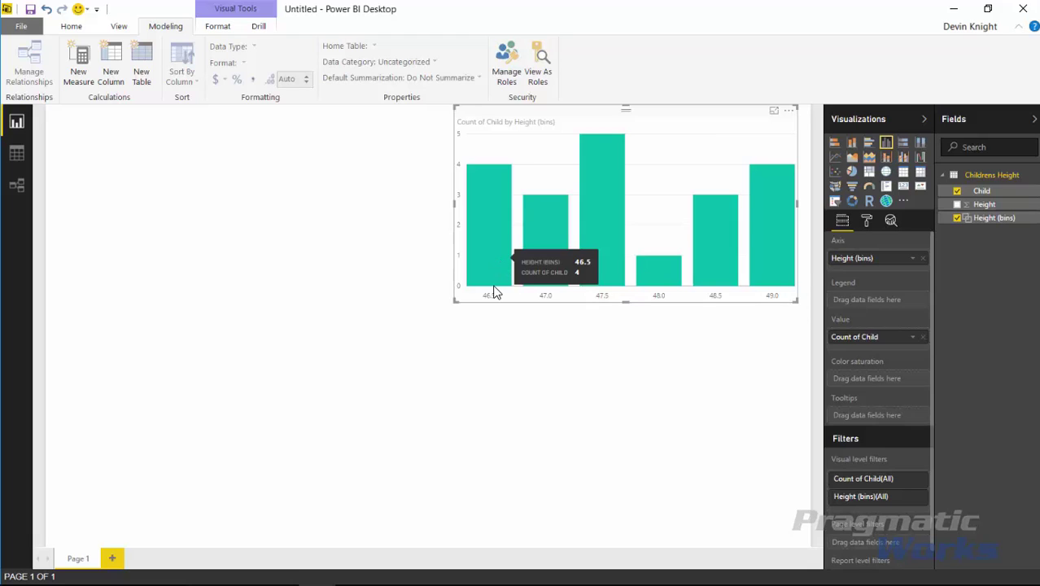
mouse_move(535, 270)
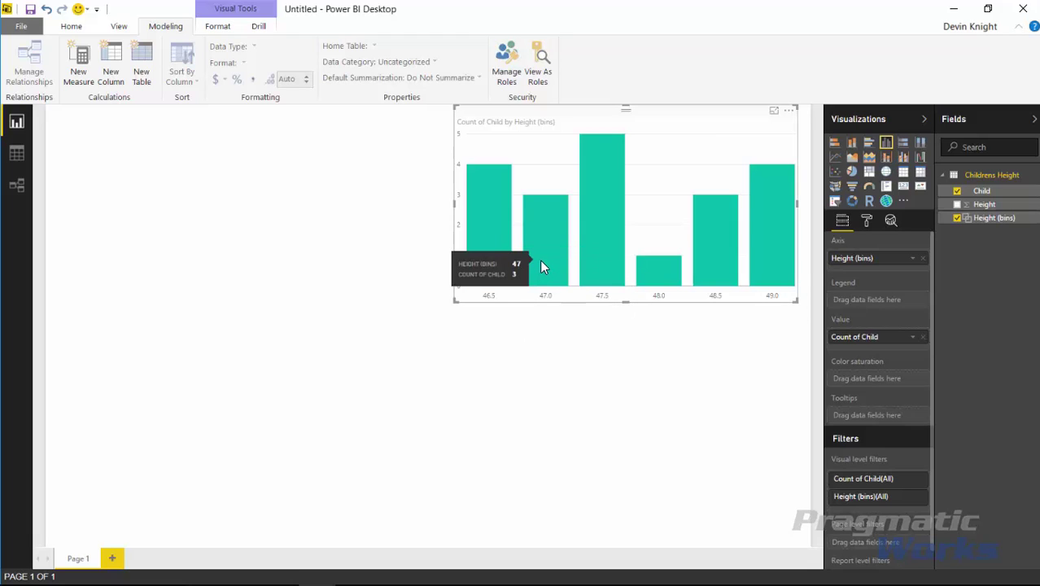
mouse_move(600, 243)
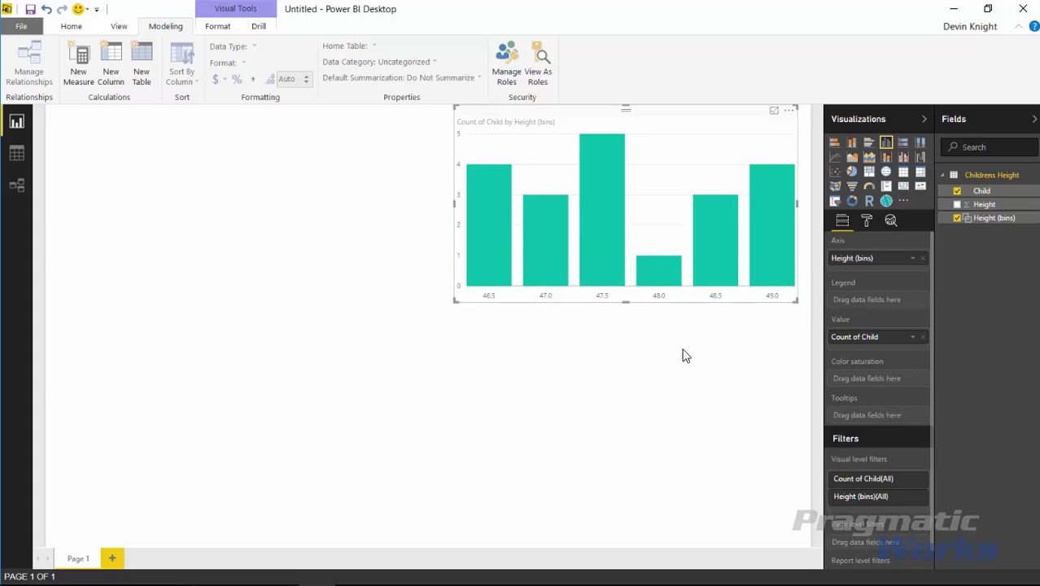
- Import PercentileChart.0.1.1.pbiviz from the Custom Visuals folder as a custom visual
left_click(338, 446)
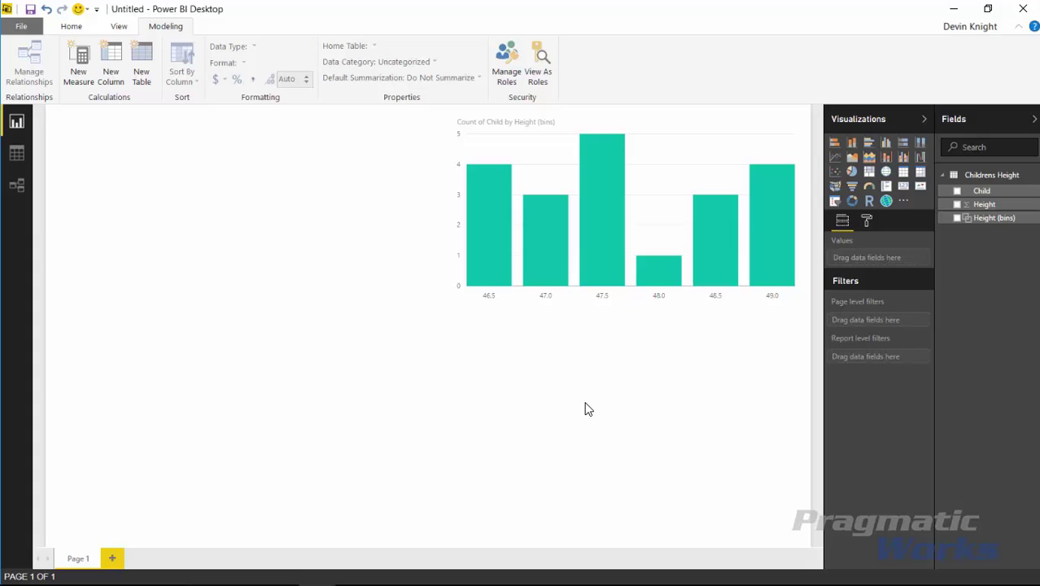
left_click(903, 201)
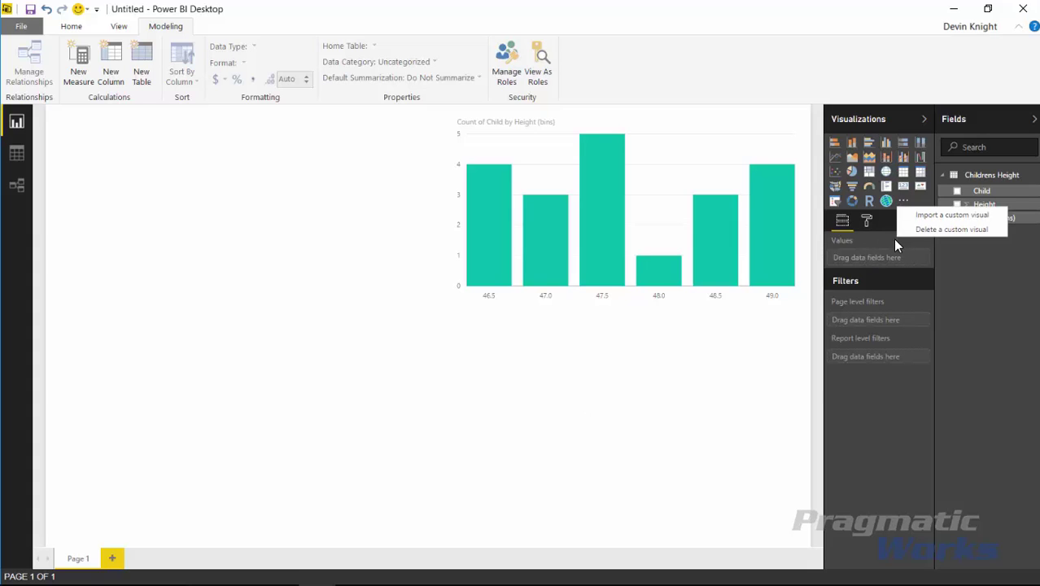
left_click(903, 214)
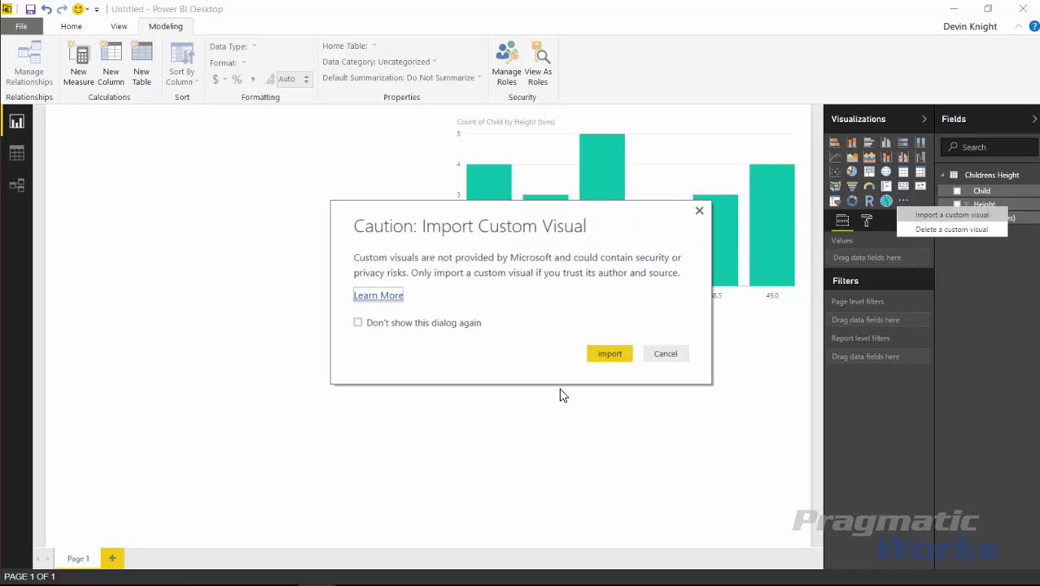
left_click(606, 354)
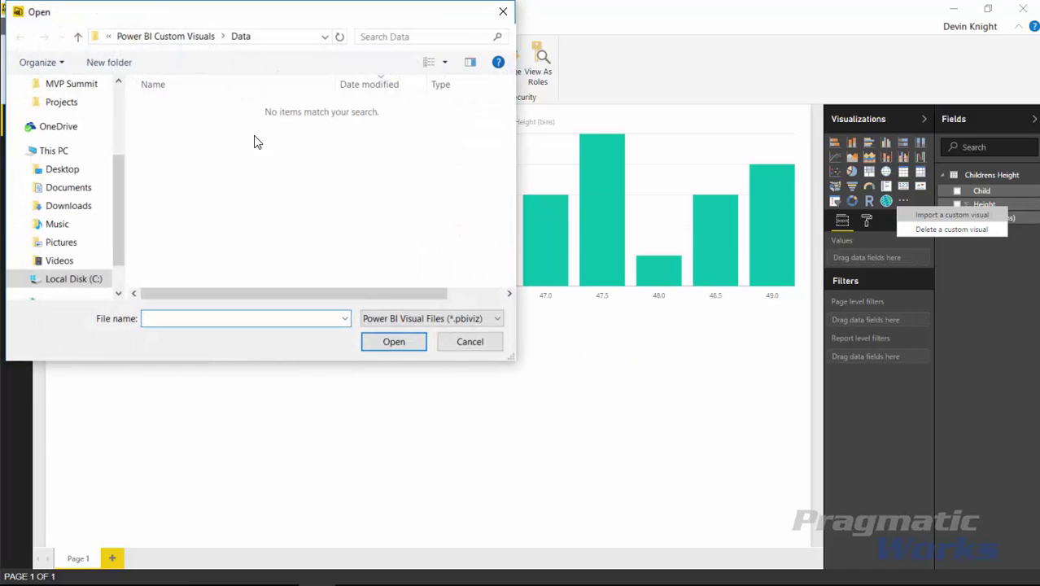
left_click(184, 36)
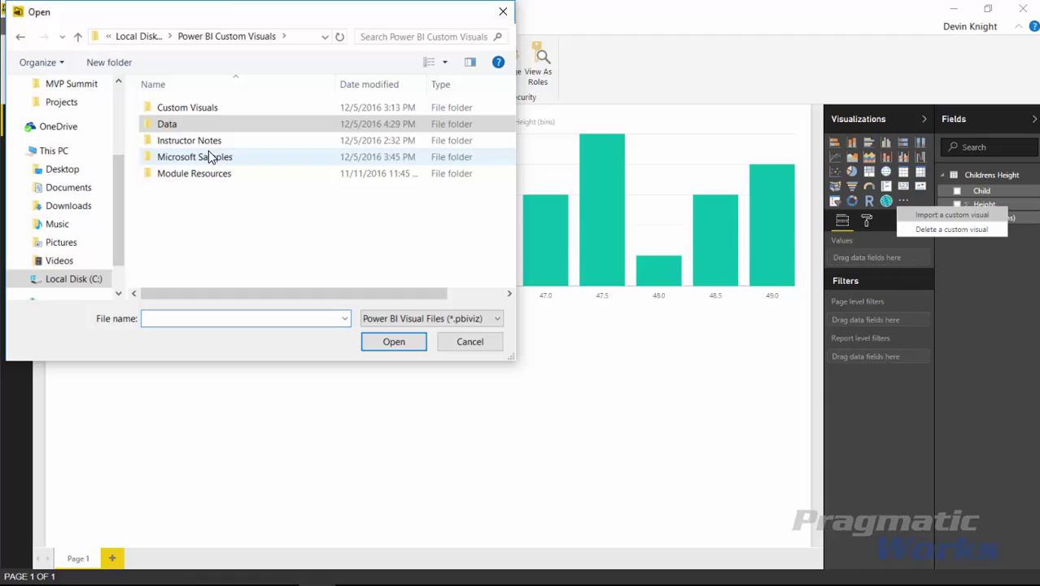
double_click(213, 109)
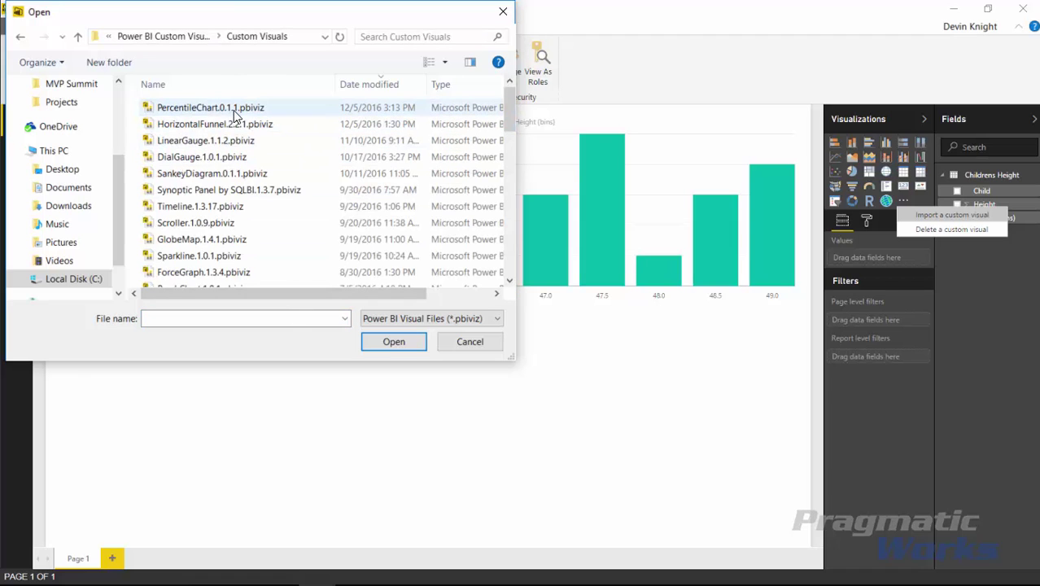
left_click(212, 109)
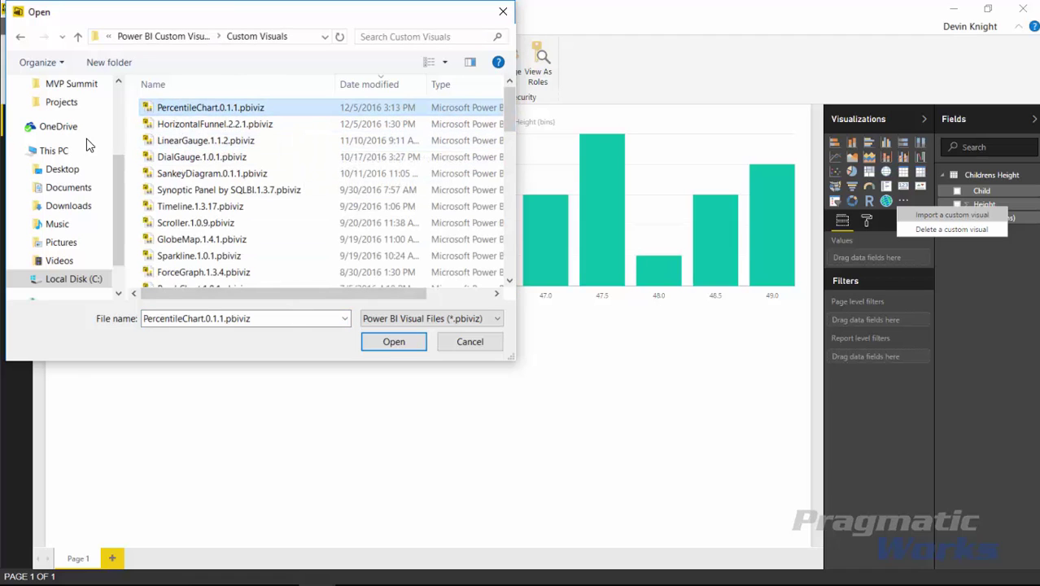
left_click(396, 345)
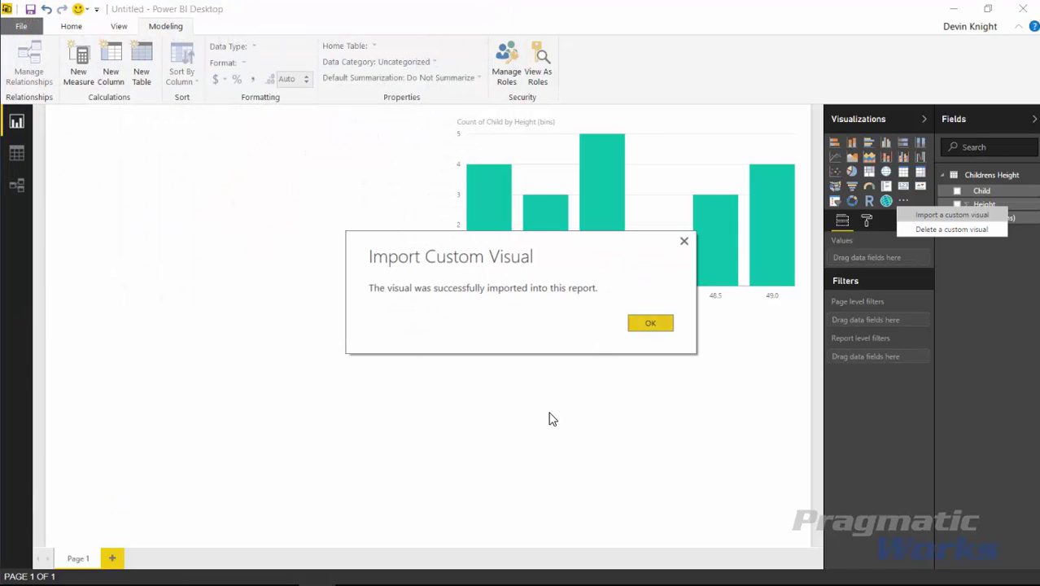
key("Return")
- Add a percentile chart across the left side, with Height as values and Child as category
left_click(903, 201)
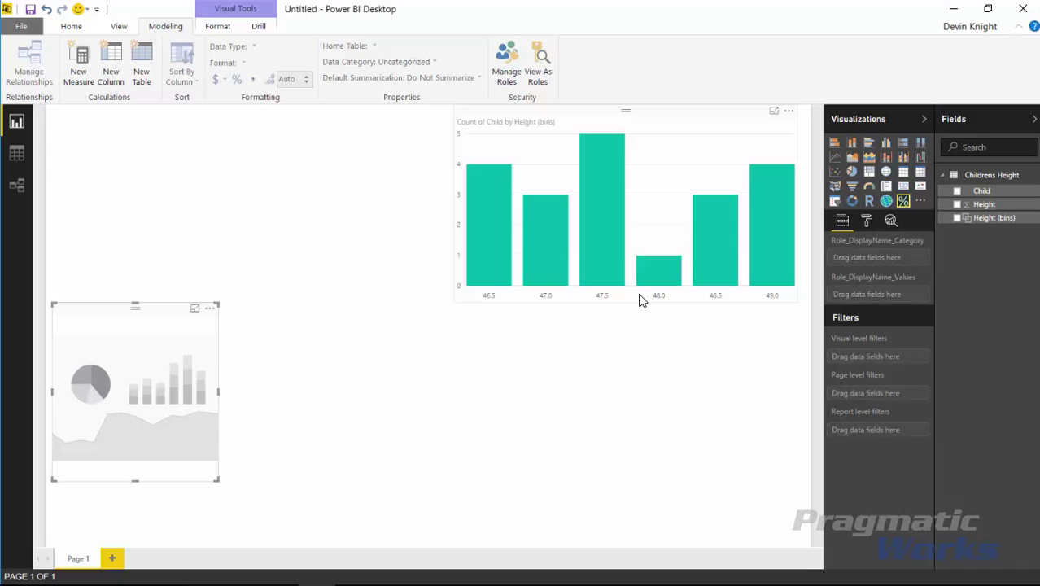
left_click_drag(217, 307, 445, 116)
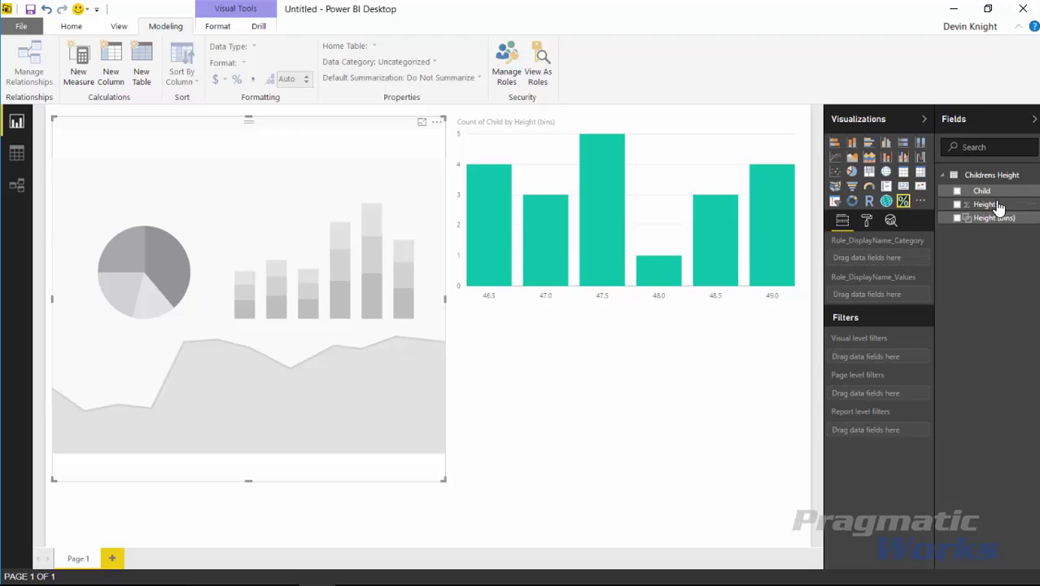
left_click_drag(989, 204, 893, 300)
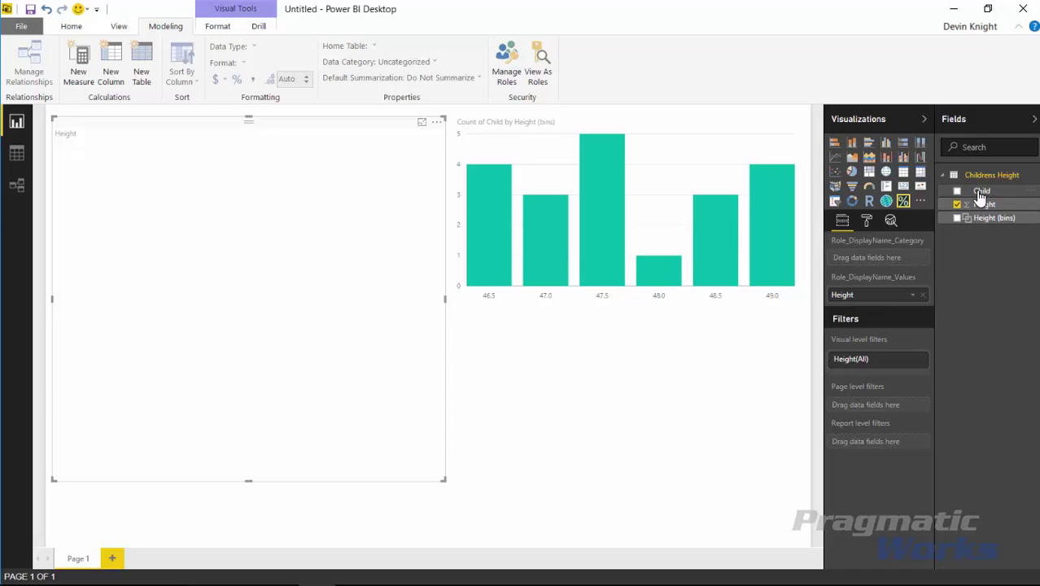
left_click_drag(981, 197, 846, 257)
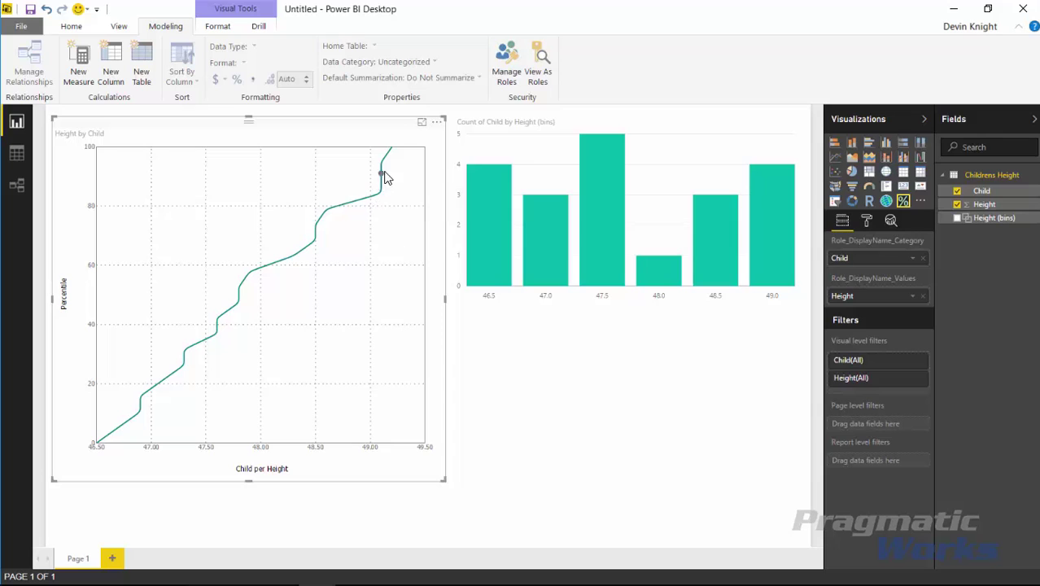
- Change Height's aggregation from Sum to Average so the chart shows Average of Height by Child
mouse_move(380, 198)
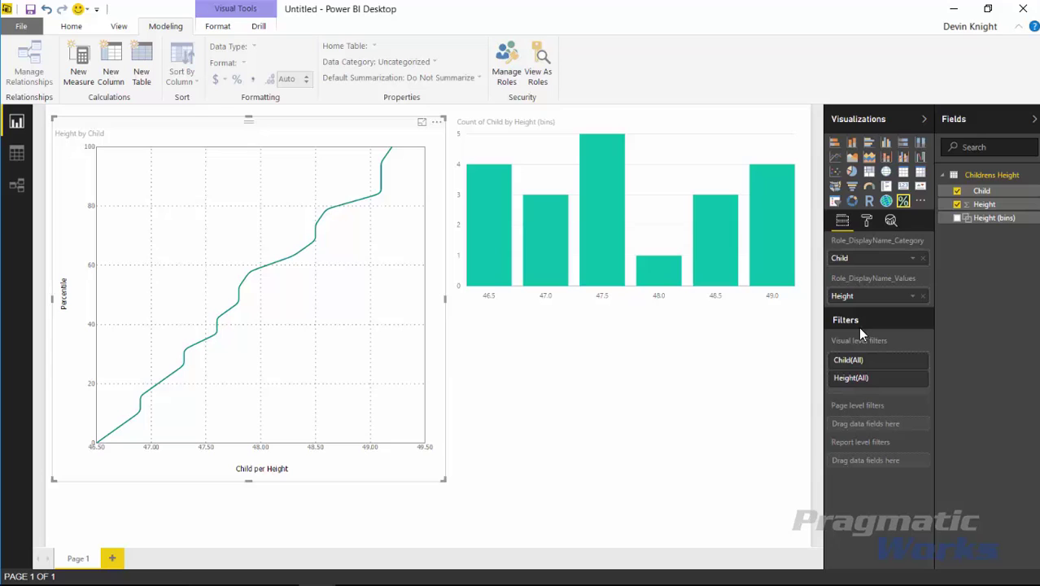
left_click(913, 297)
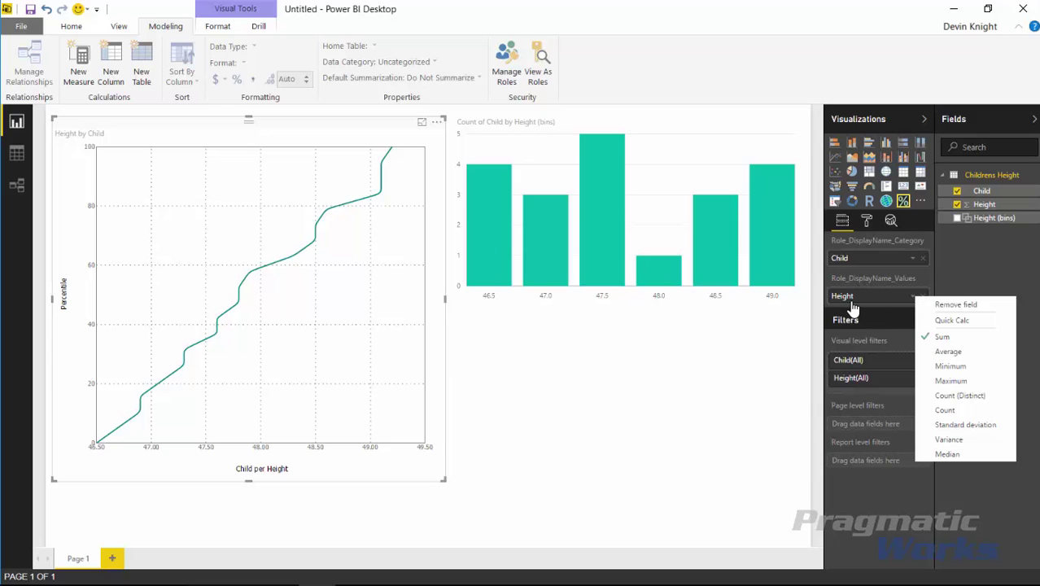
left_click(942, 351)
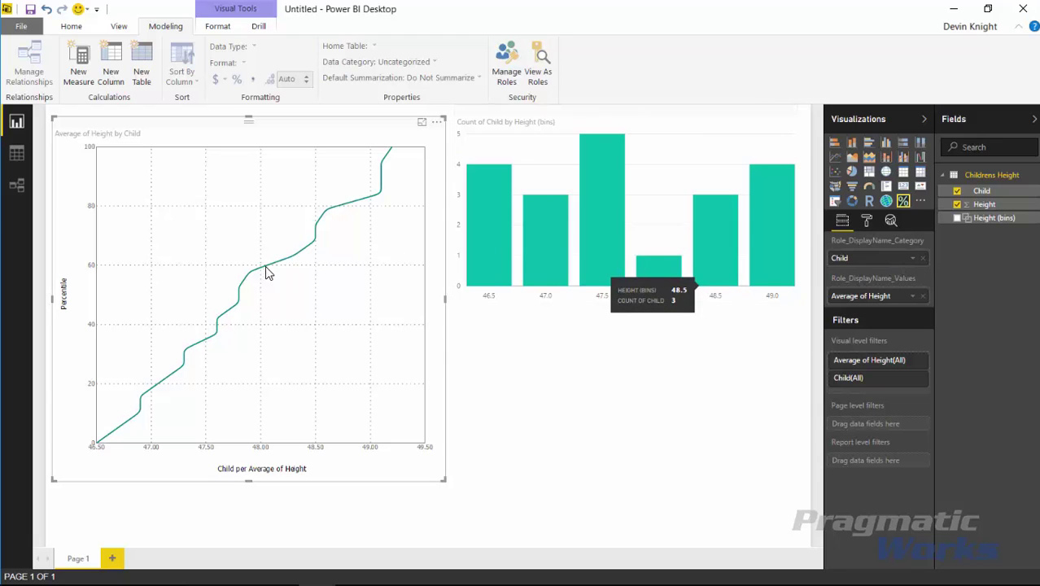
mouse_move(289, 269)
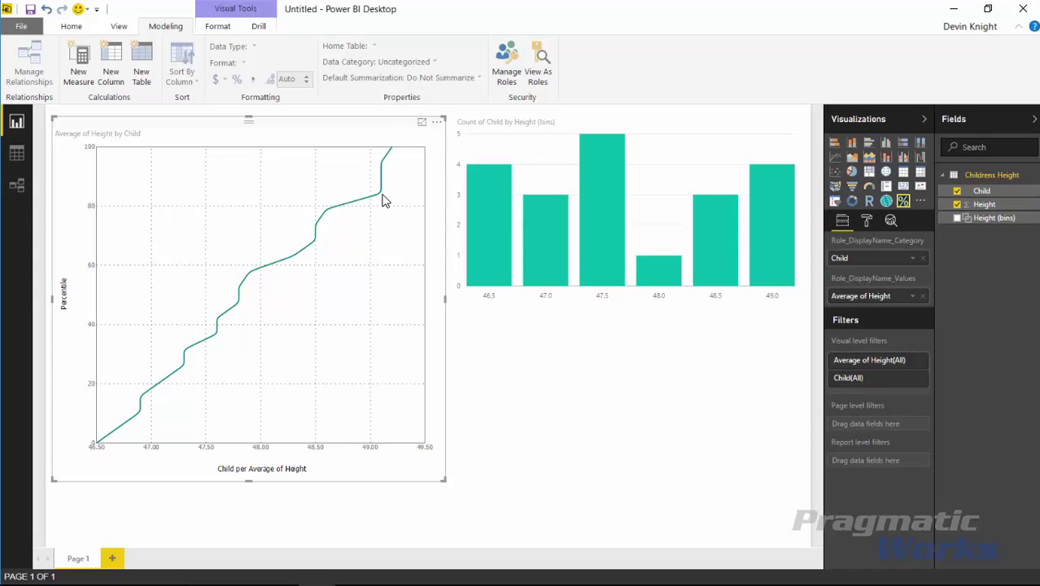
mouse_move(382, 194)
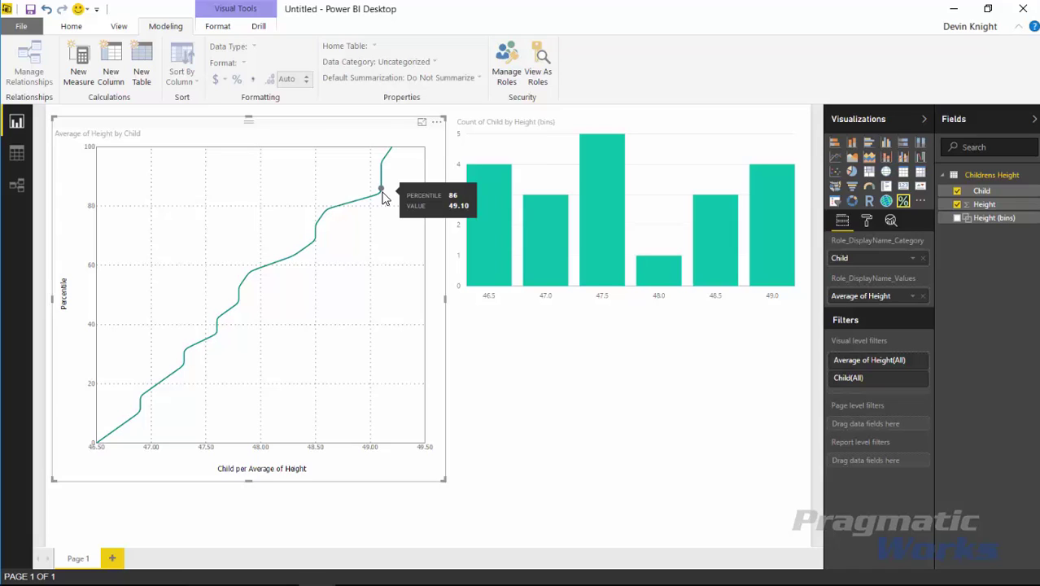
mouse_move(384, 165)
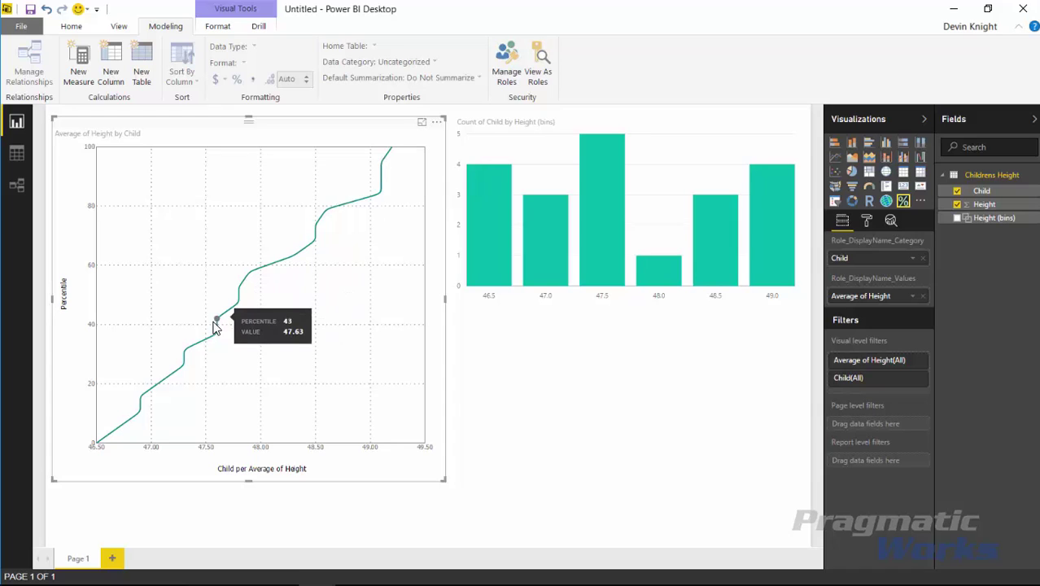
mouse_move(174, 368)
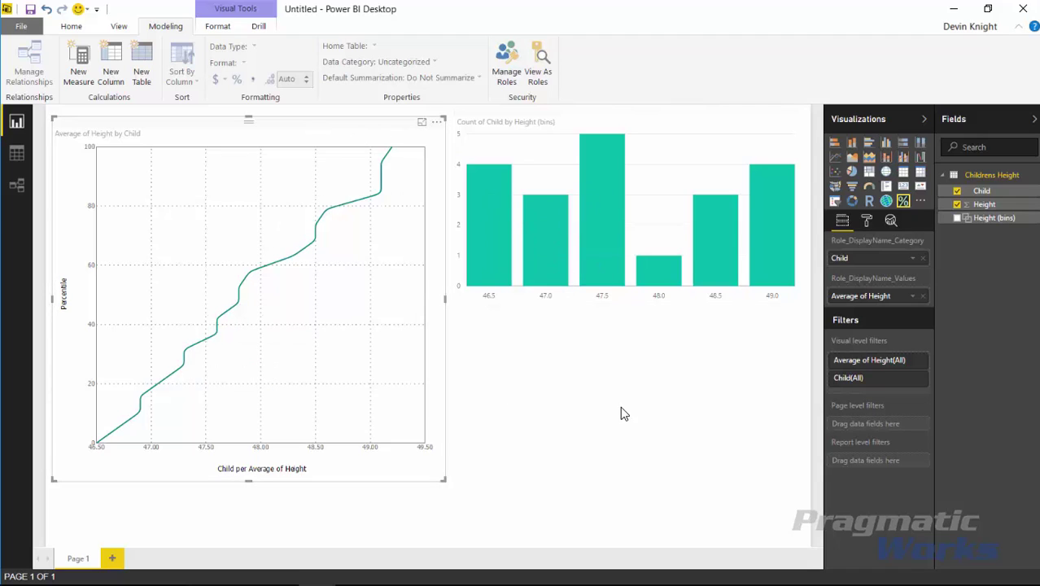
left_click(597, 162)
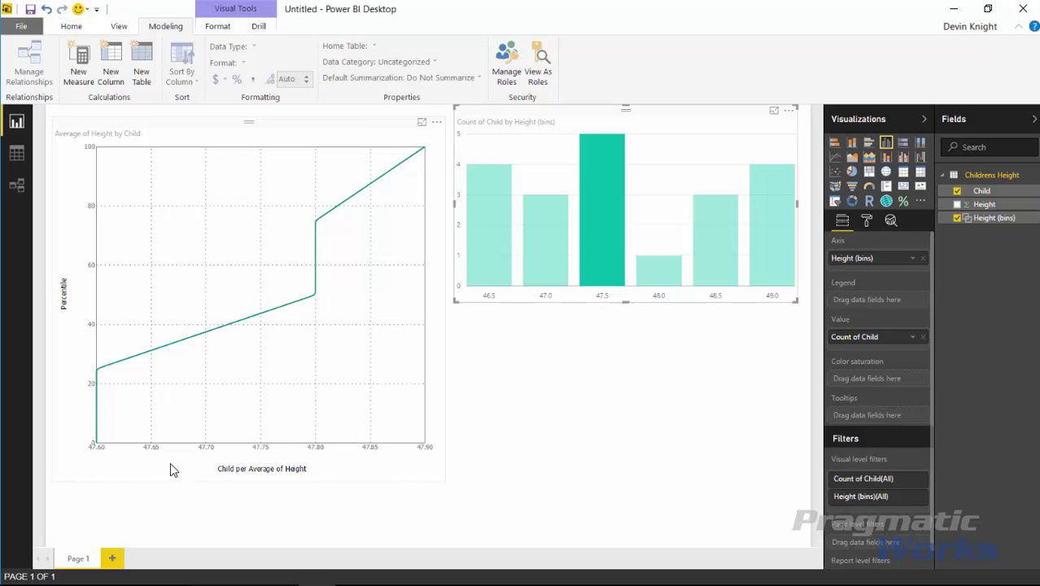
mouse_move(605, 240)
left_click(654, 162)
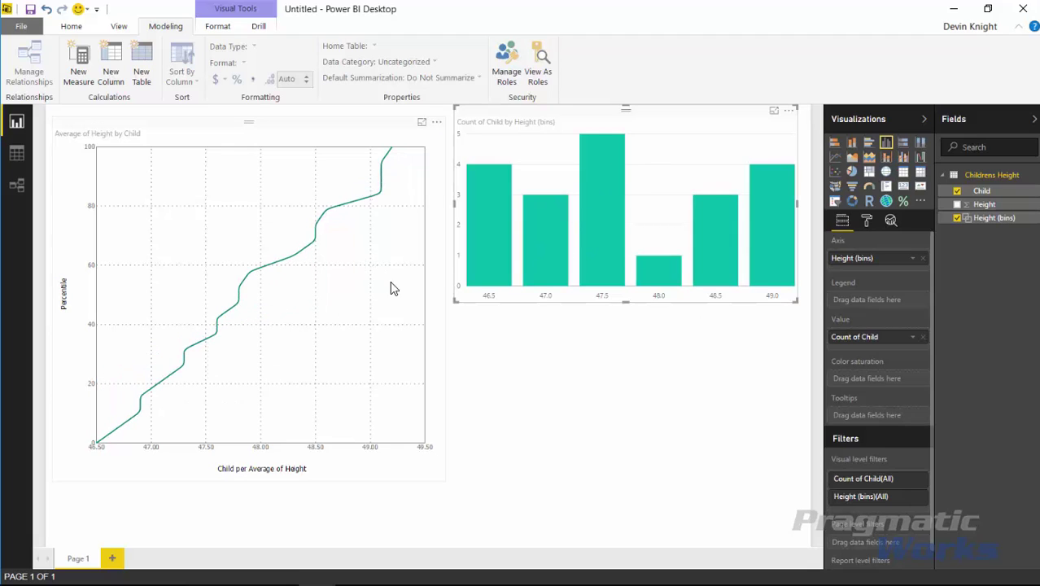
left_click(407, 370)
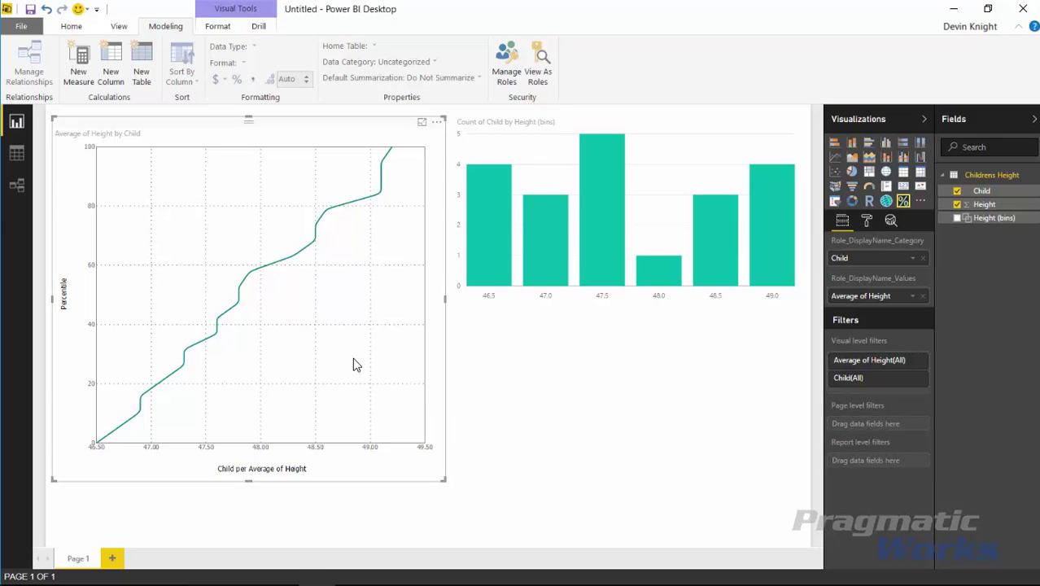
- Set the percentile chart's data point fill colour to red
left_click(866, 226)
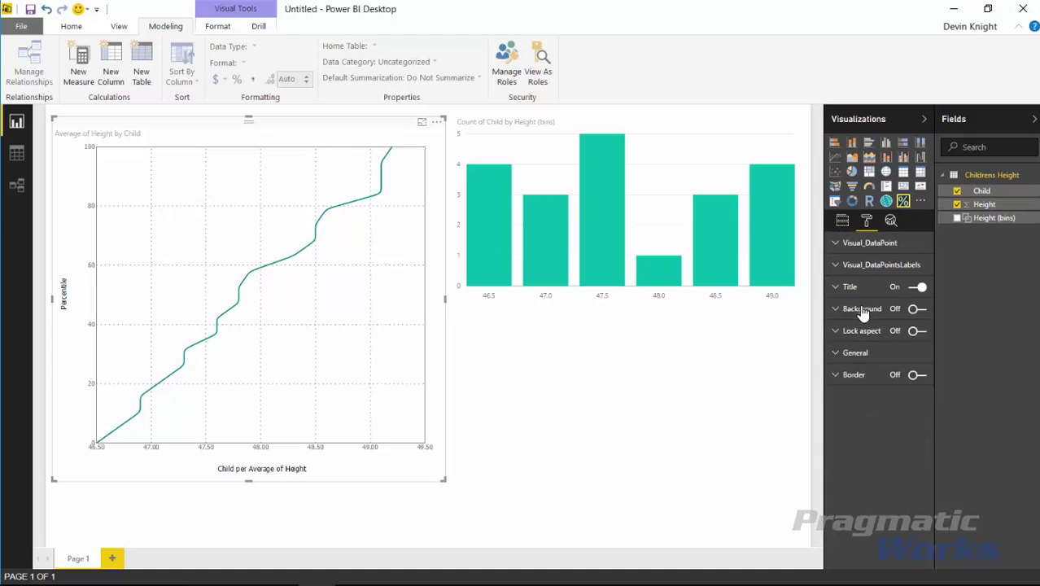
left_click(846, 245)
left_click(909, 265)
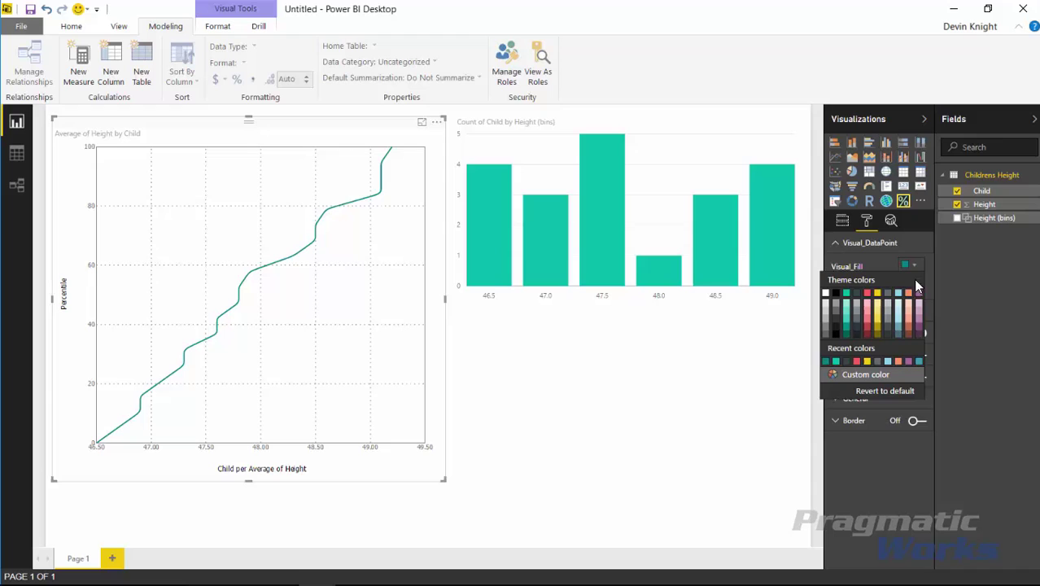
left_click(869, 303)
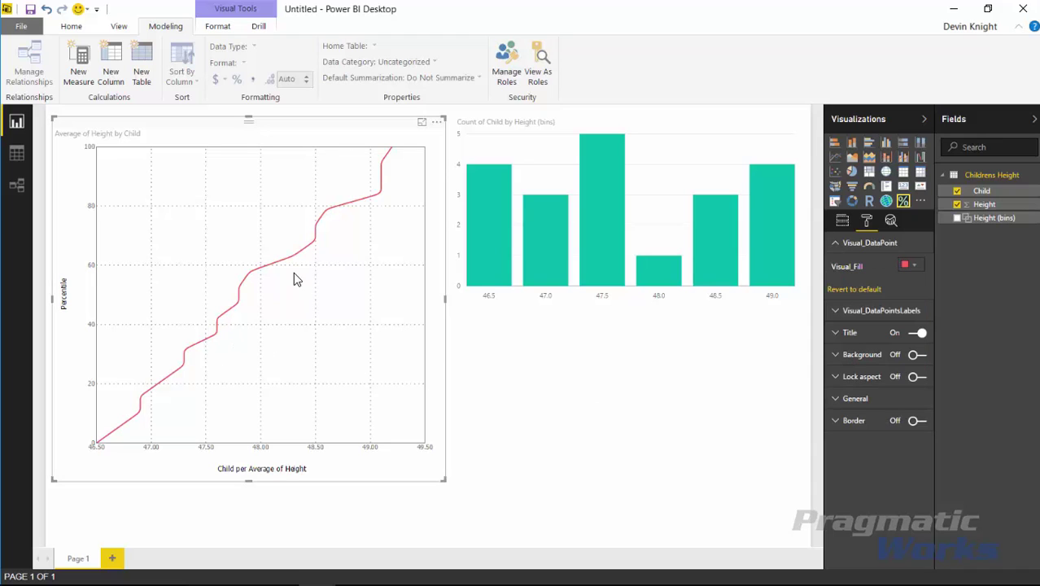
left_click(835, 244)
- Reset the percentile chart's data label precision to its default of 2 decimals
left_click(896, 269)
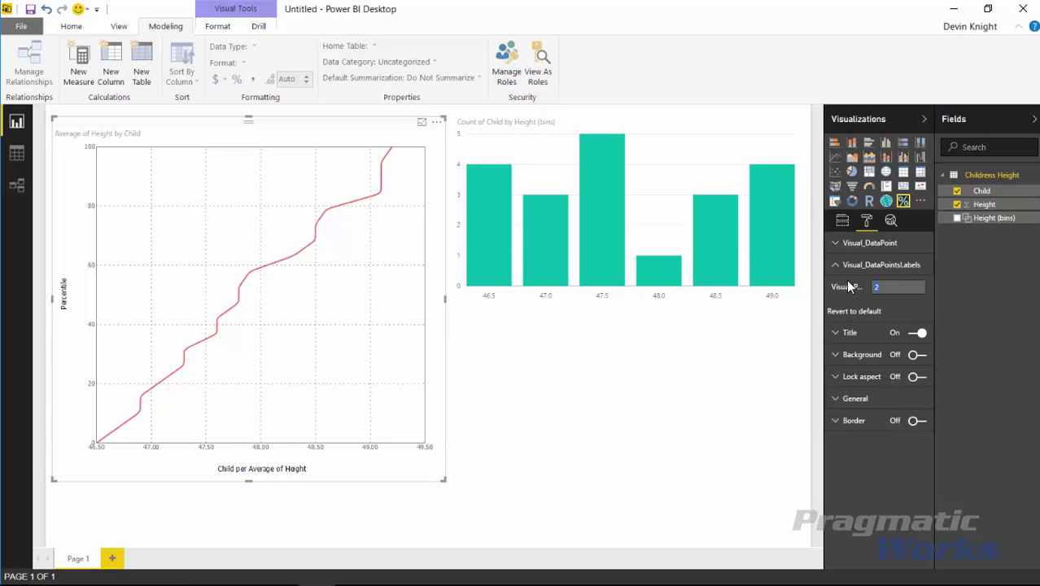
left_click(663, 410)
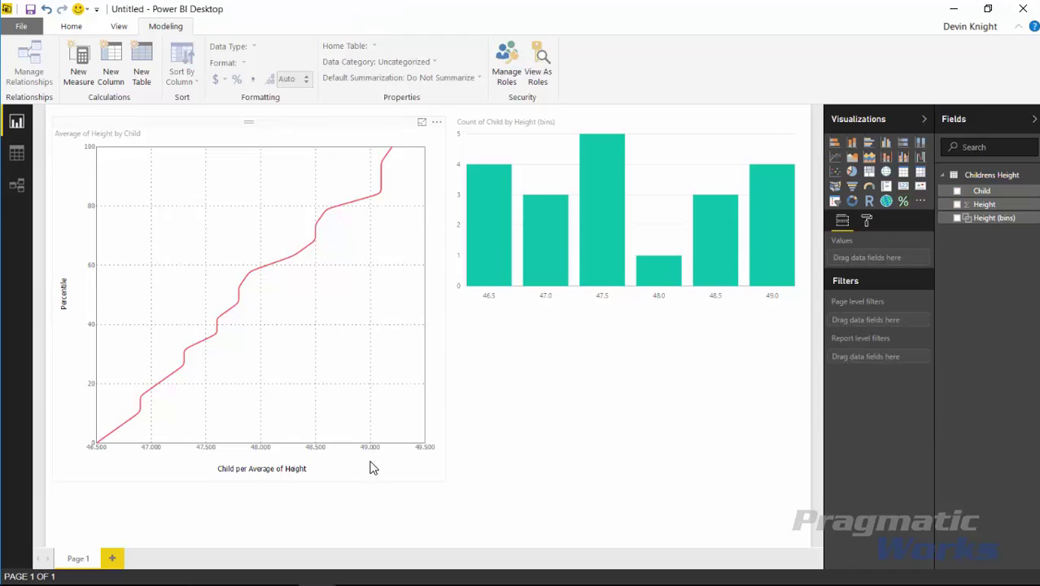
left_click(375, 462)
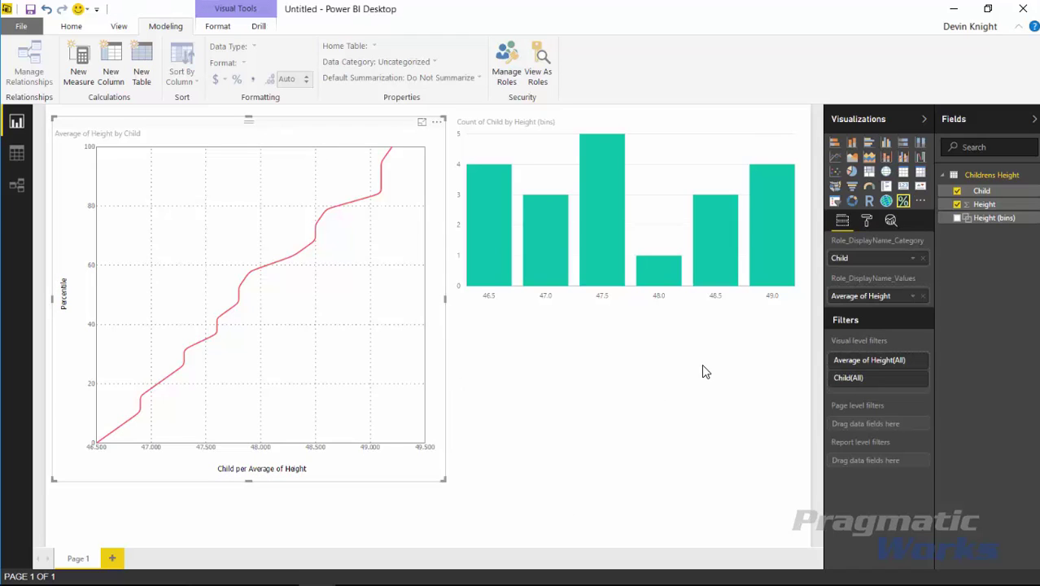
left_click(867, 221)
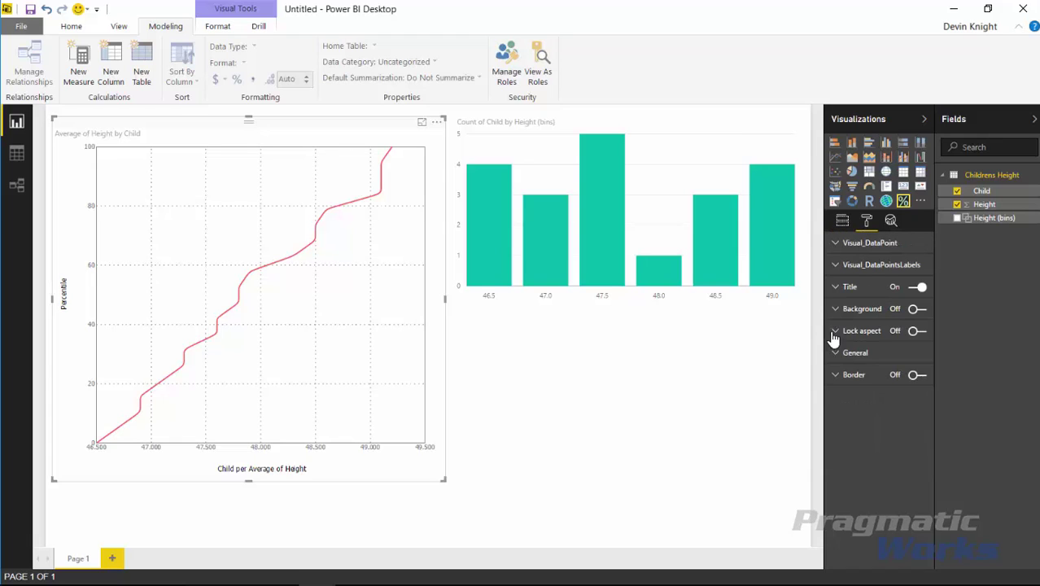
left_click(836, 267)
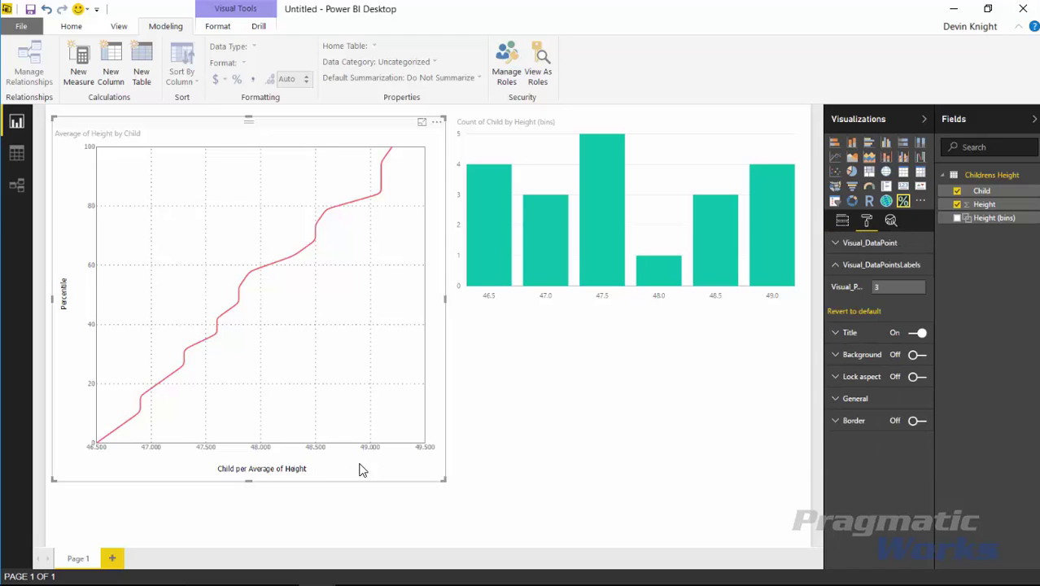
left_click(842, 310)
left_click(701, 410)
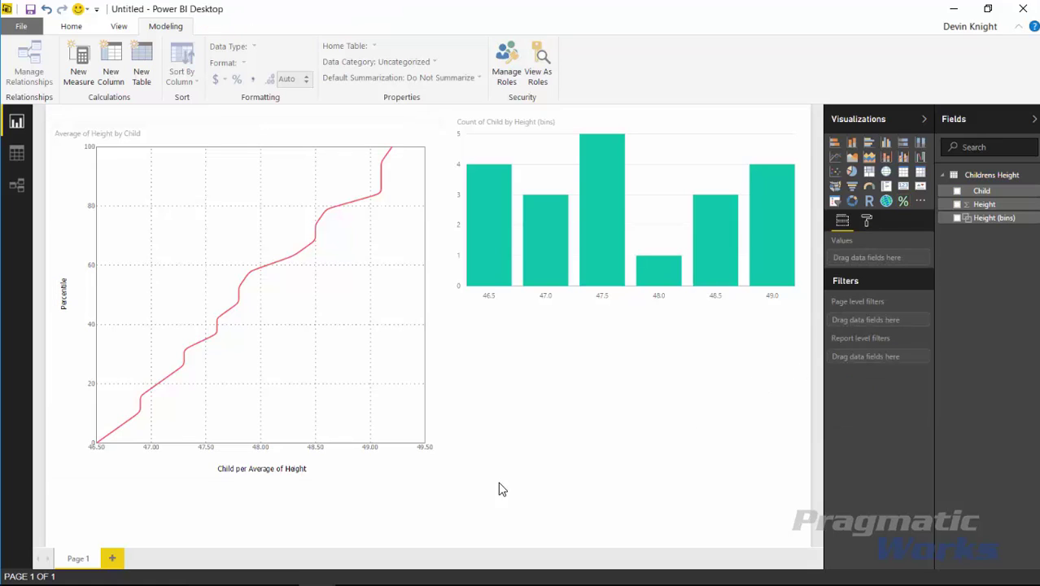